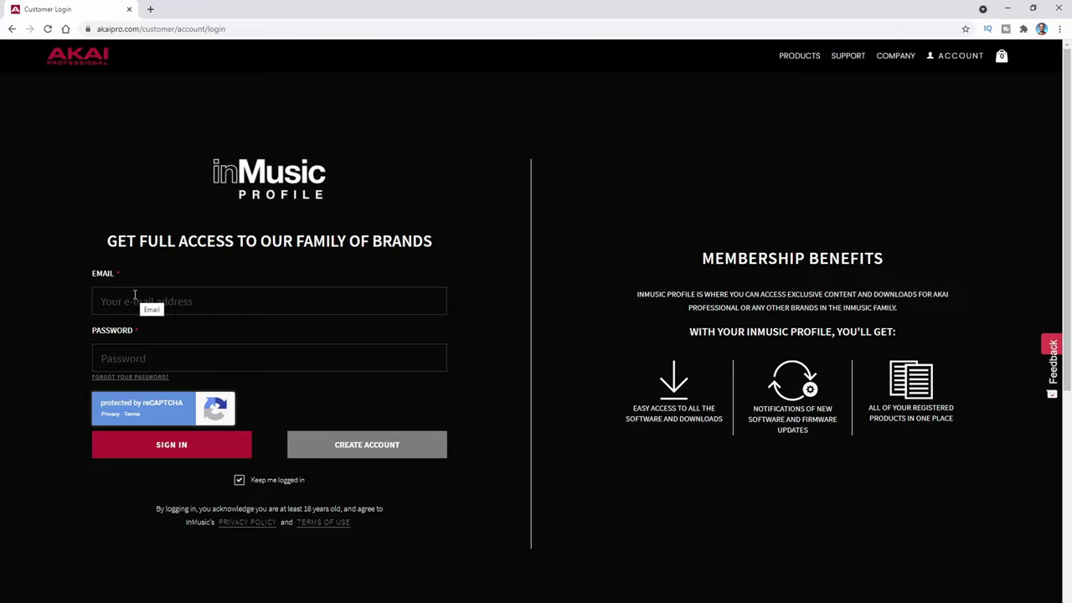
# - View the form for creating an inMusic profile on the account login page
pyautogui.click(385, 456)
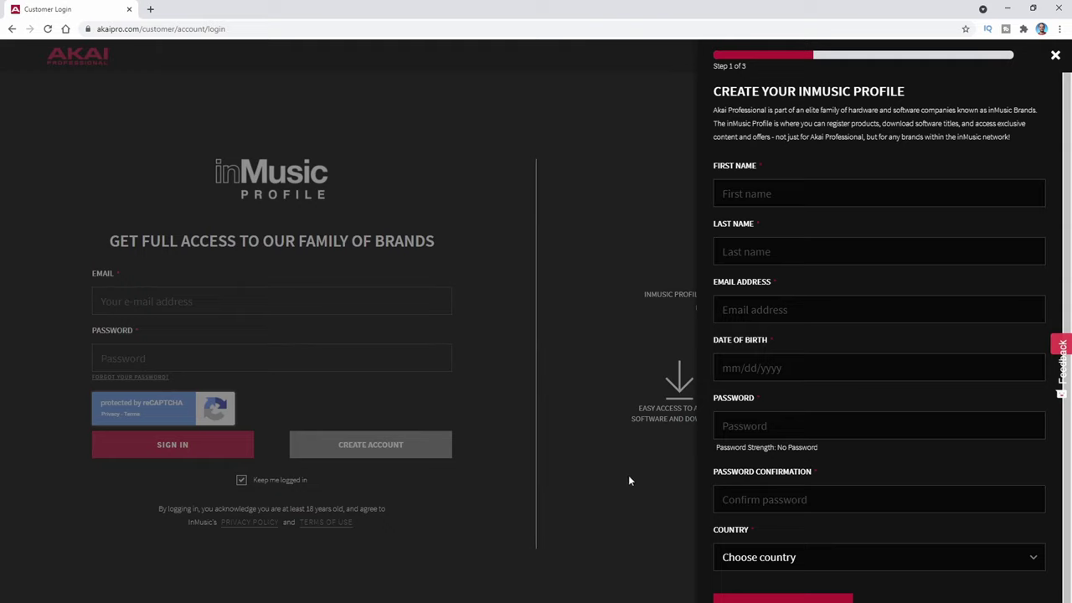
pyautogui.click(575, 471)
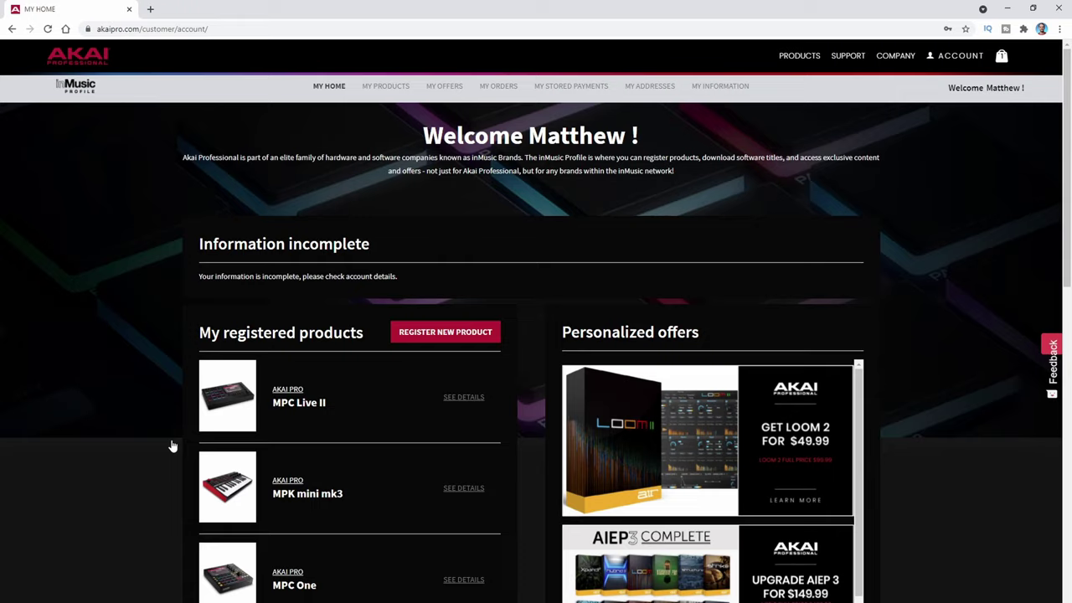
# - Start a new product registration in the inMusic profile and check the product's serial number
pyautogui.click(414, 335)
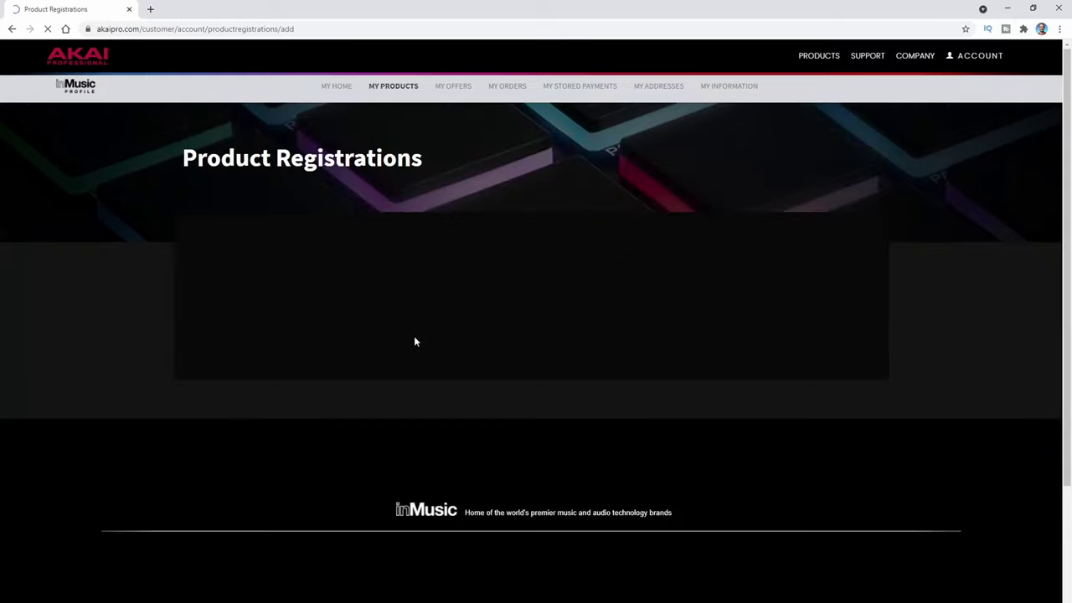
pyautogui.click(418, 350)
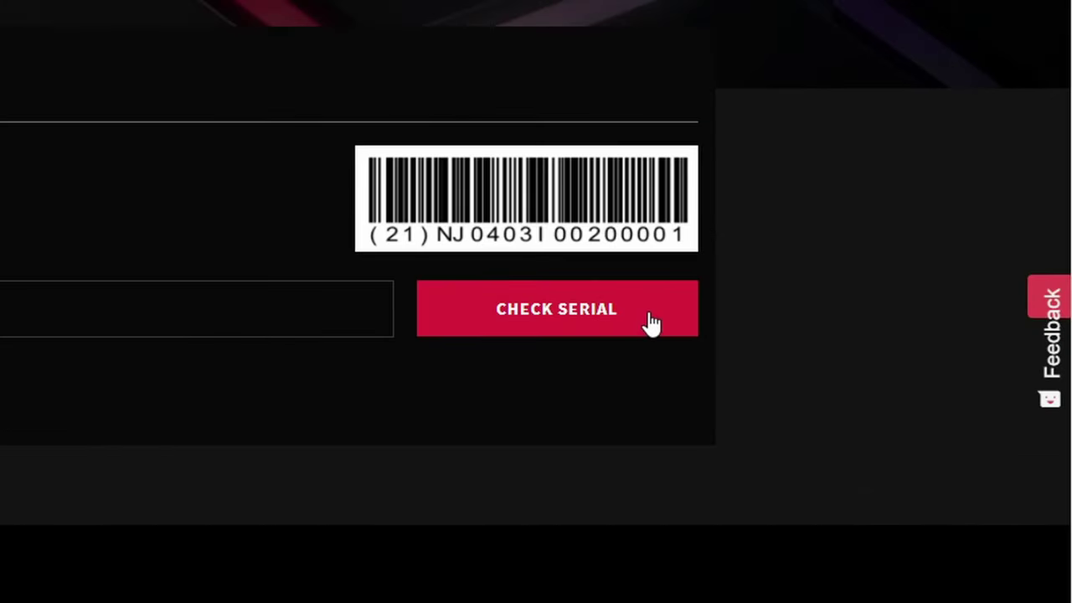
pyautogui.click(652, 323)
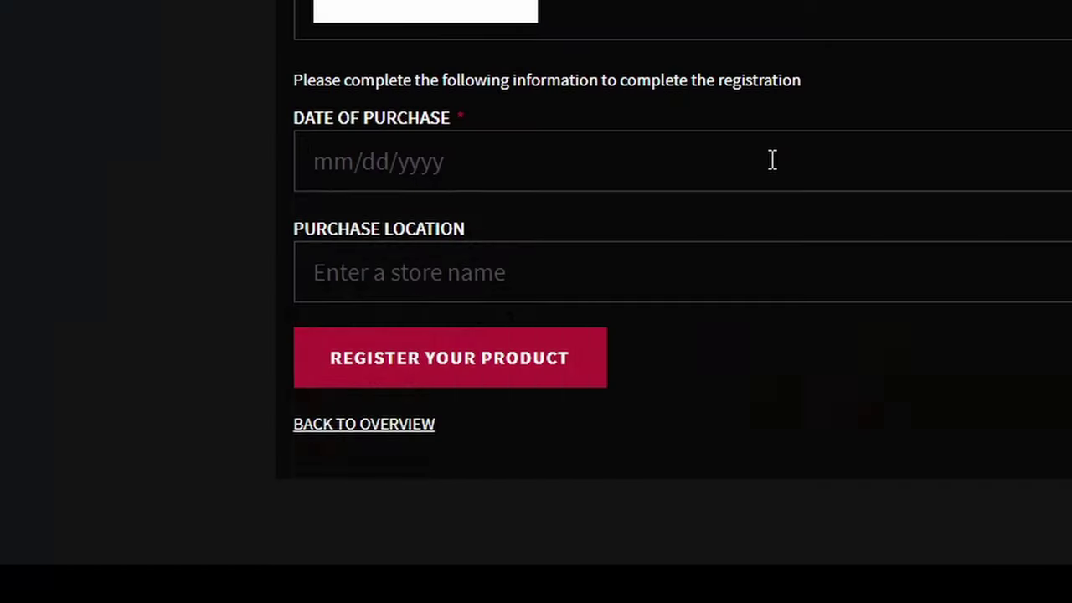
# - Set the date of purchase to 09/20/2021 and the purchase location to Akai Pro, and register the product
pyautogui.click(772, 160)
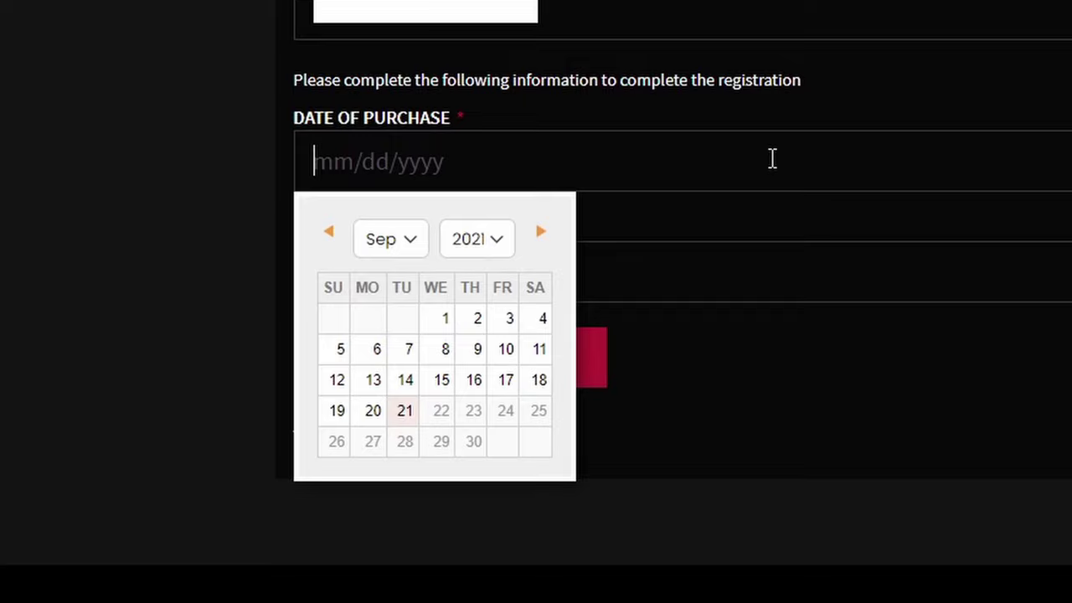
pyautogui.click(405, 412)
pyautogui.click(594, 369)
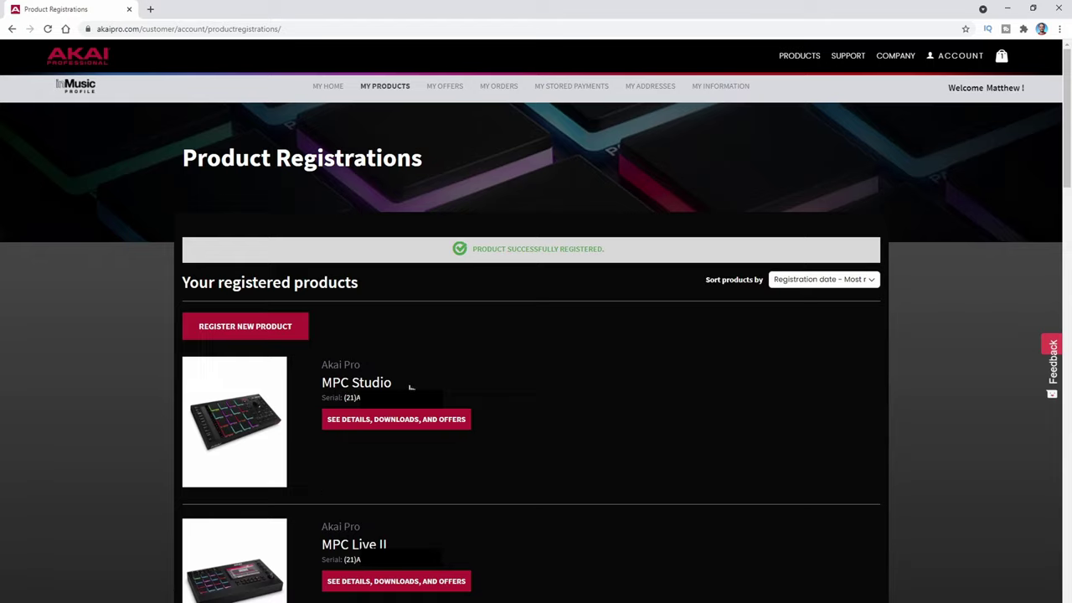
# - Show the details of the registered MPC Studio and download the PC version of the MPC Studio 2 Installer
pyautogui.click(439, 426)
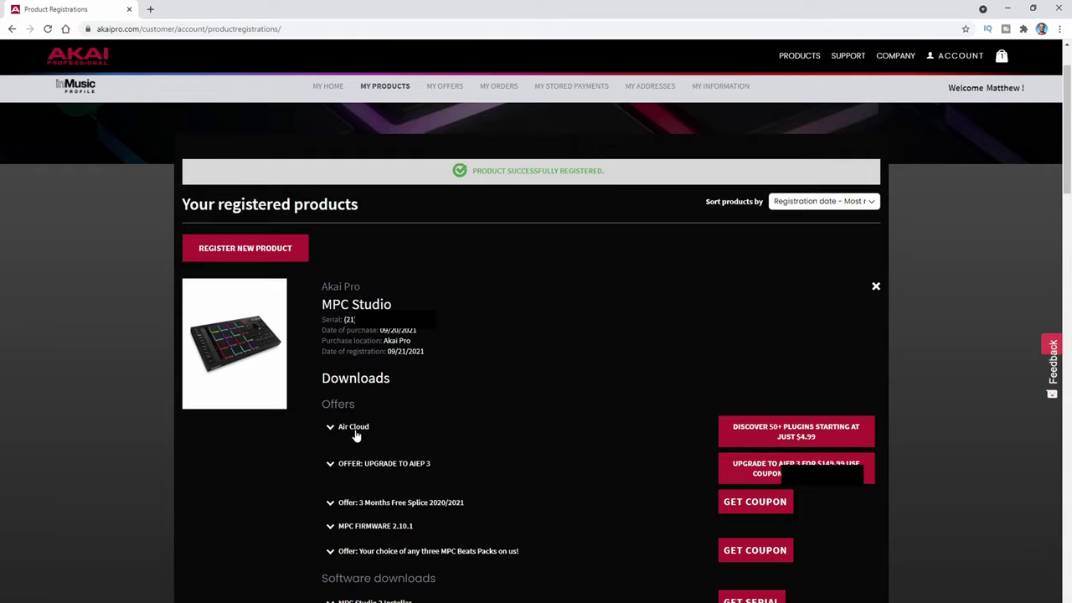
pyautogui.scroll(-2, 369, 510)
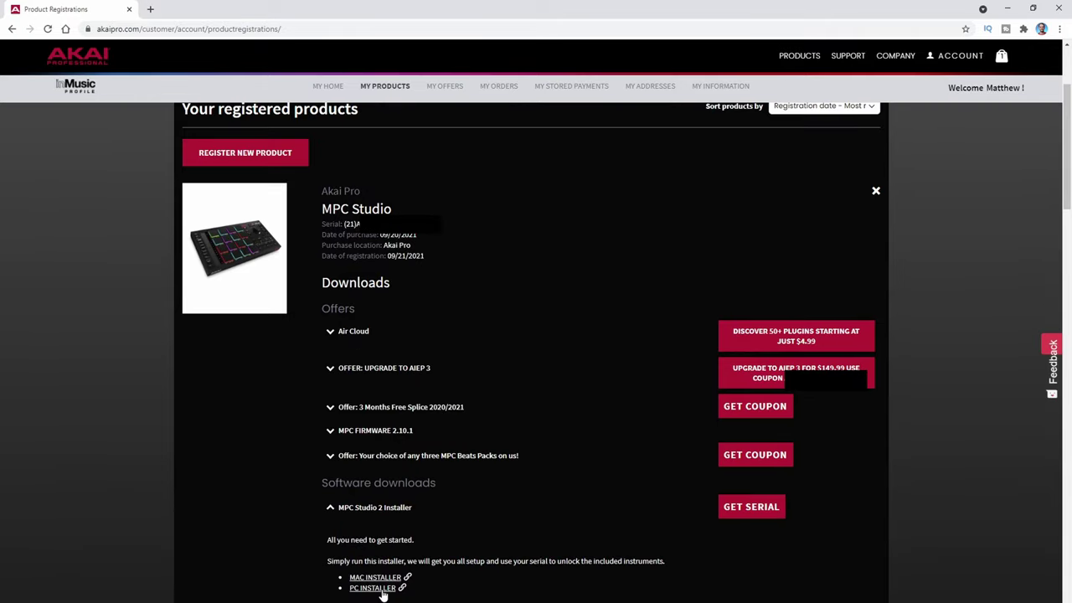
pyautogui.click(373, 588)
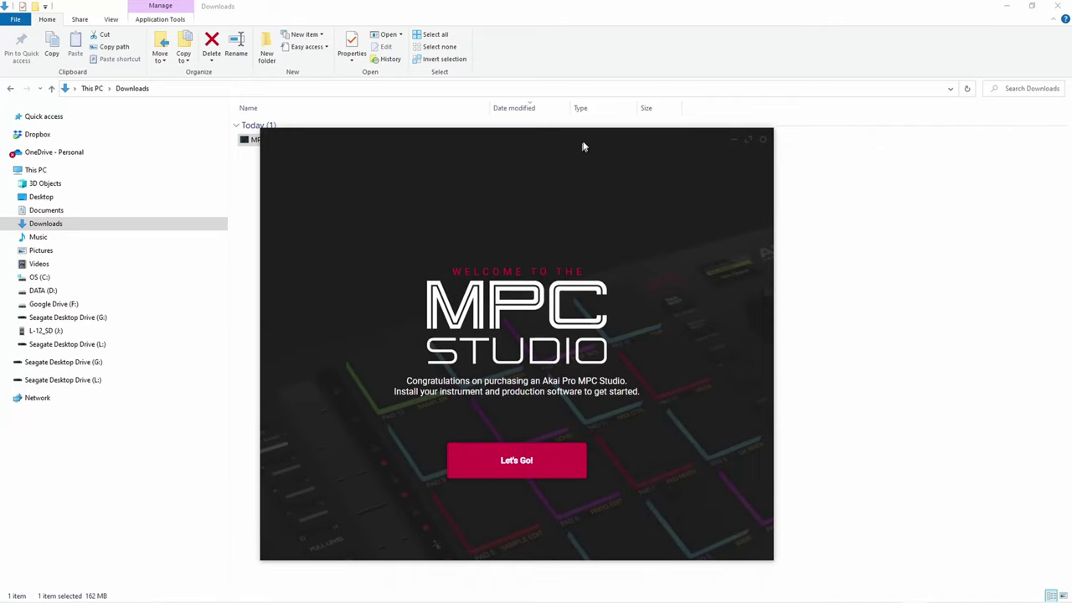
# - Start the MPC Studio setup wizard and proceed past the device connection page
pyautogui.moveTo(584, 146); pyautogui.dragTo(611, 133)
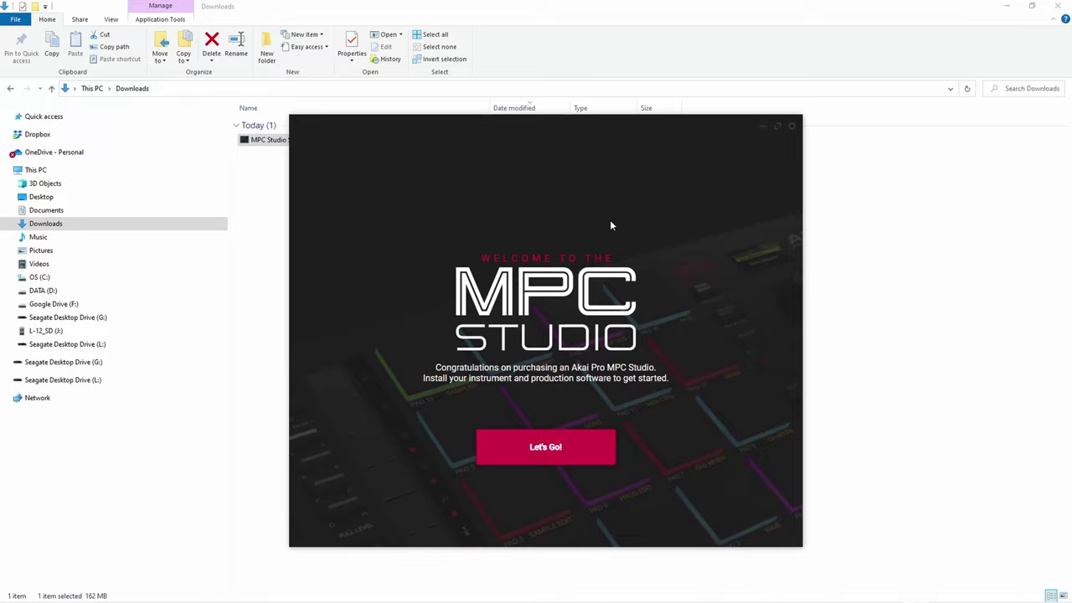
pyautogui.click(585, 453)
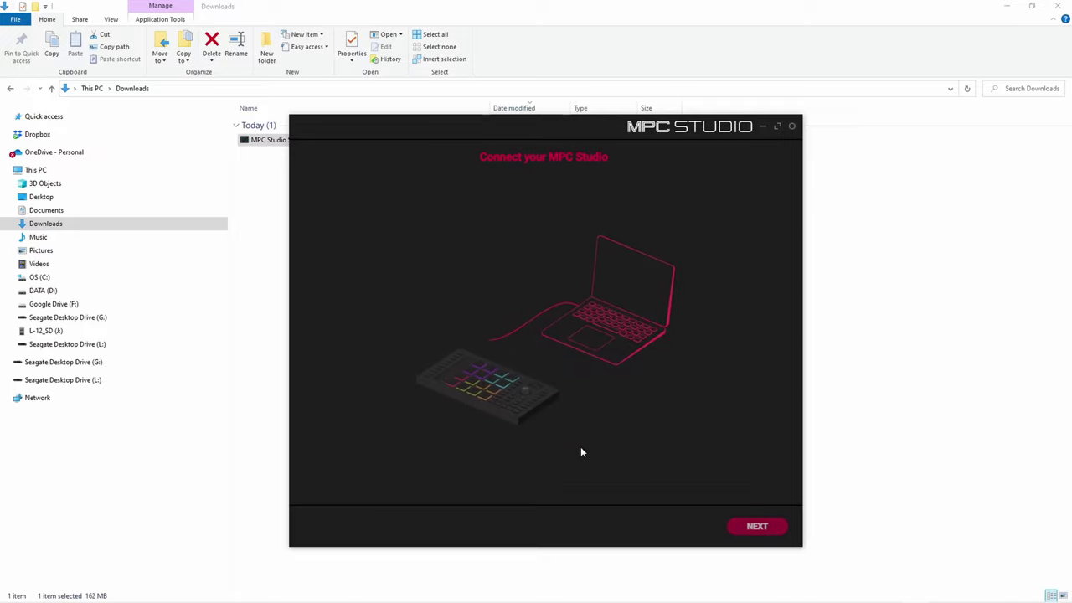
pyautogui.click(758, 527)
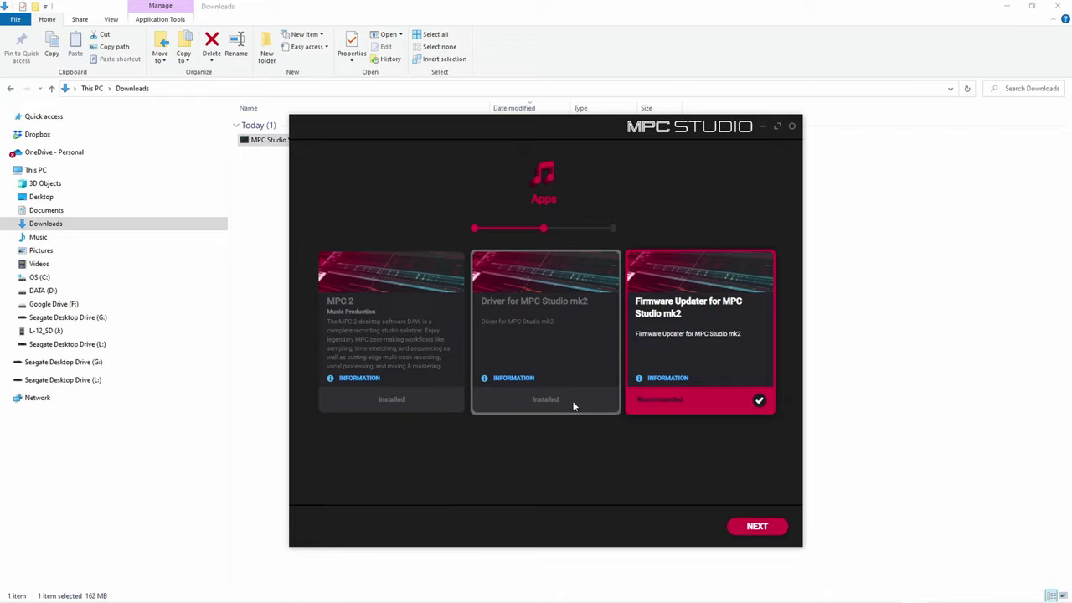
# - Deselect and reselect the Firmware Updater for MPC Studio mk2, and continue to the sound packs
pyautogui.click(753, 401)
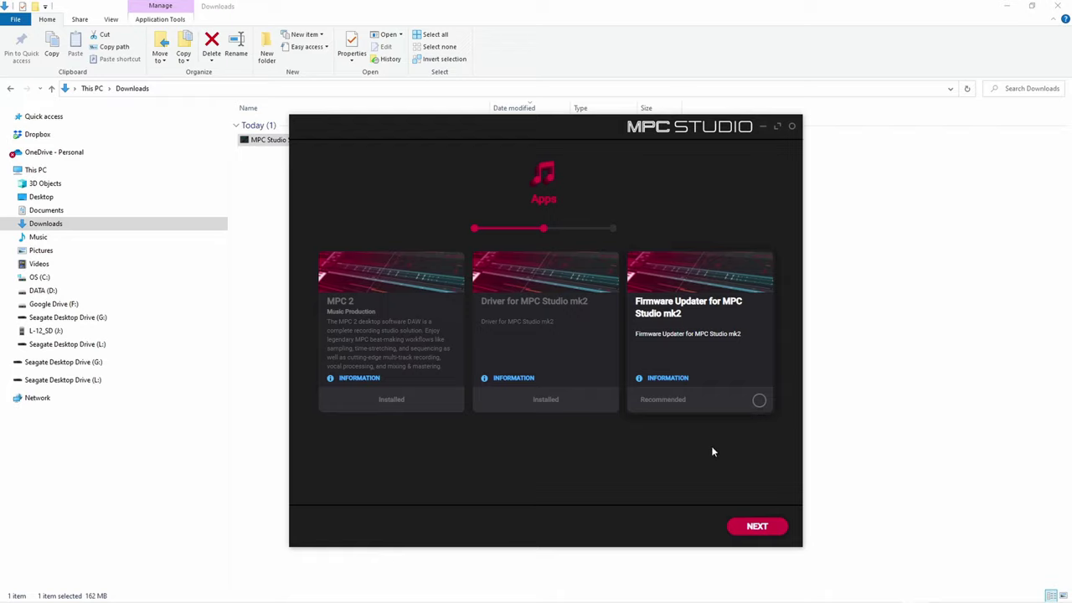
pyautogui.click(758, 402)
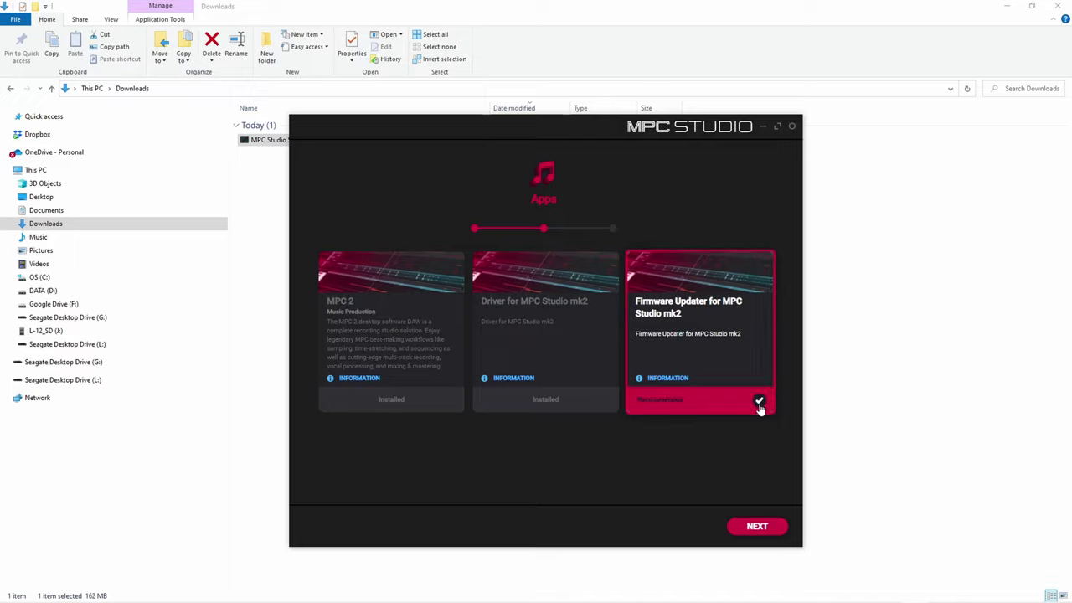
pyautogui.click(758, 526)
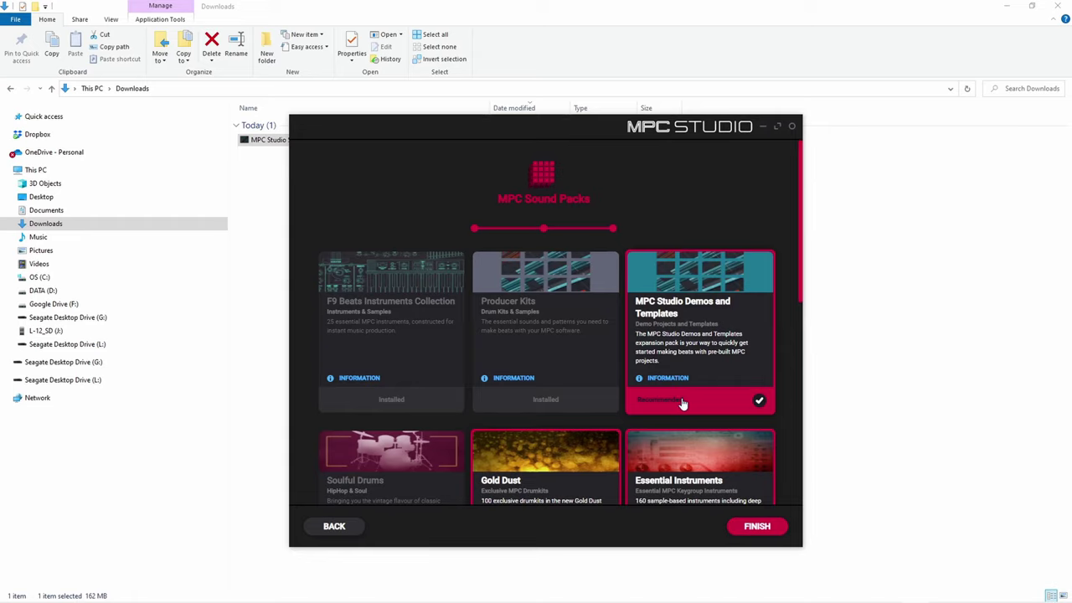
# - Review the sound packs, finish the setup with all recommended packs selected, and choose to create an iLok account
pyautogui.scroll(-2, 767, 402)
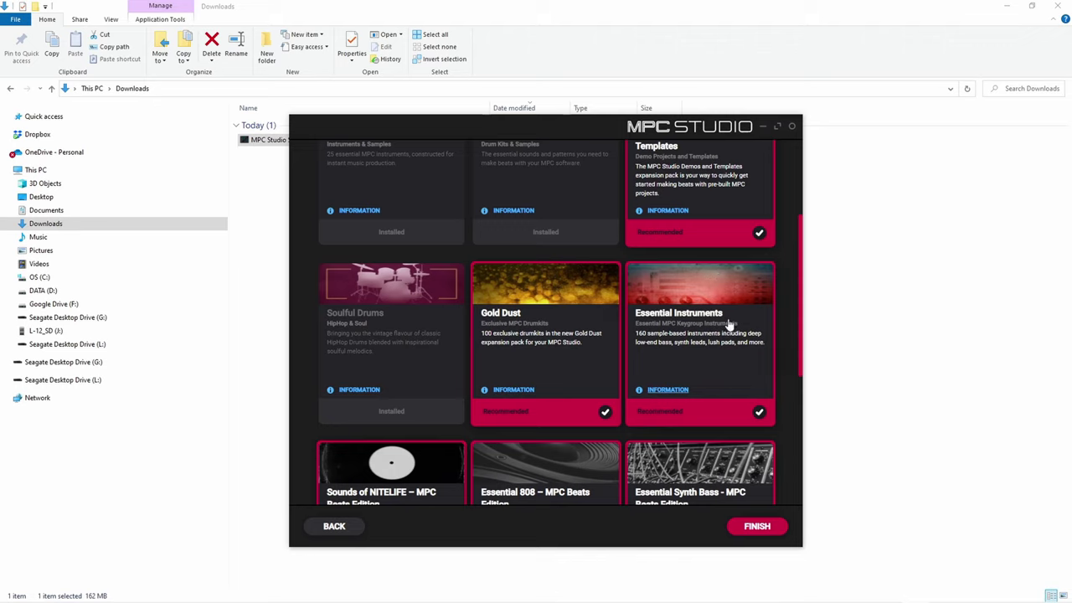
pyautogui.scroll(-3, 708, 368)
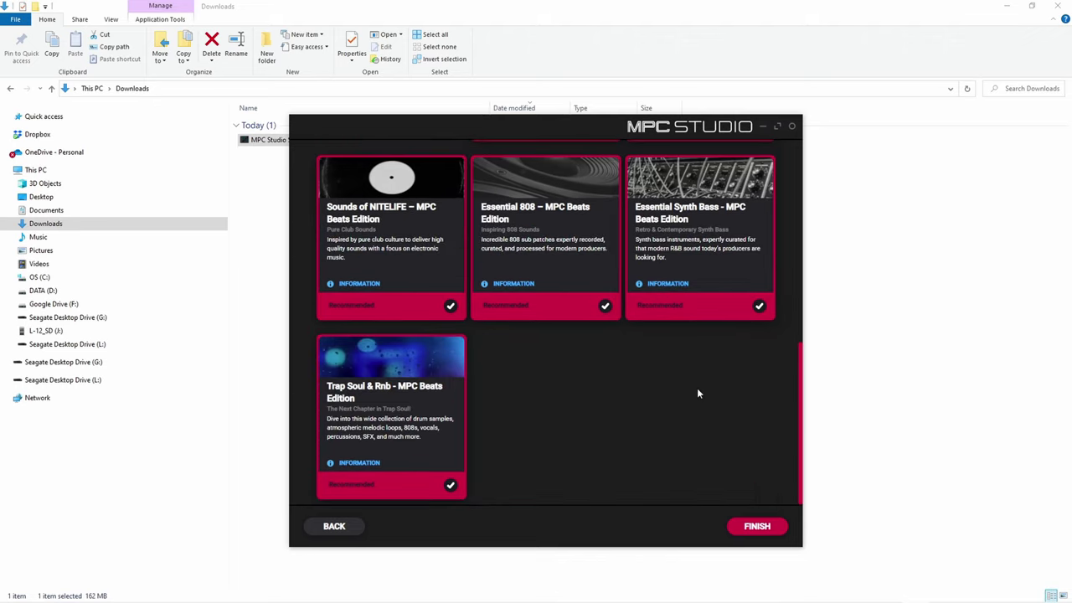
pyautogui.scroll(4, 696, 397)
pyautogui.scroll(2, 695, 402)
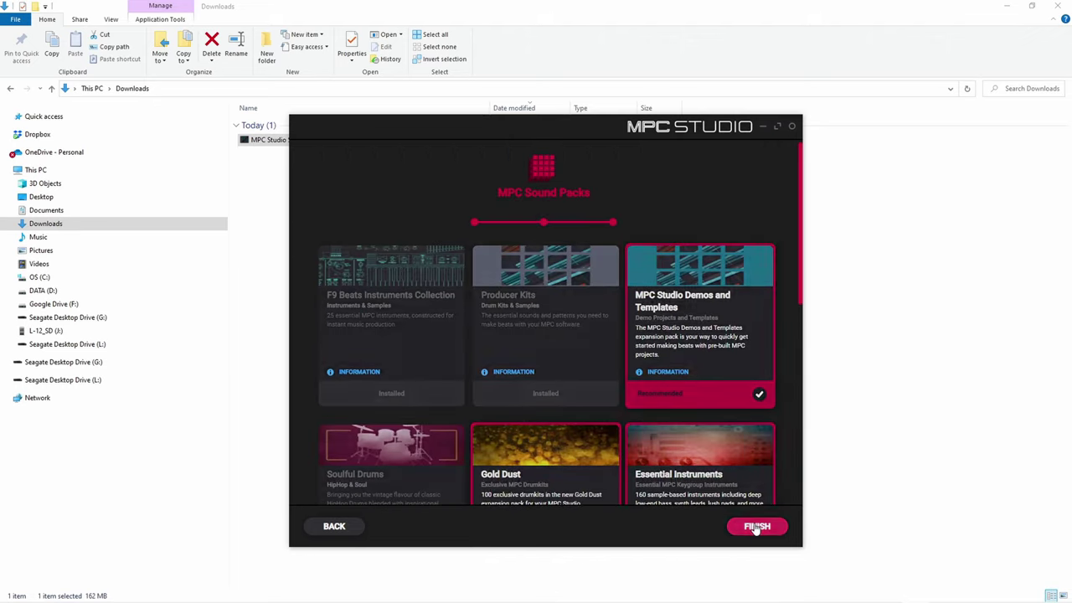
pyautogui.click(756, 526)
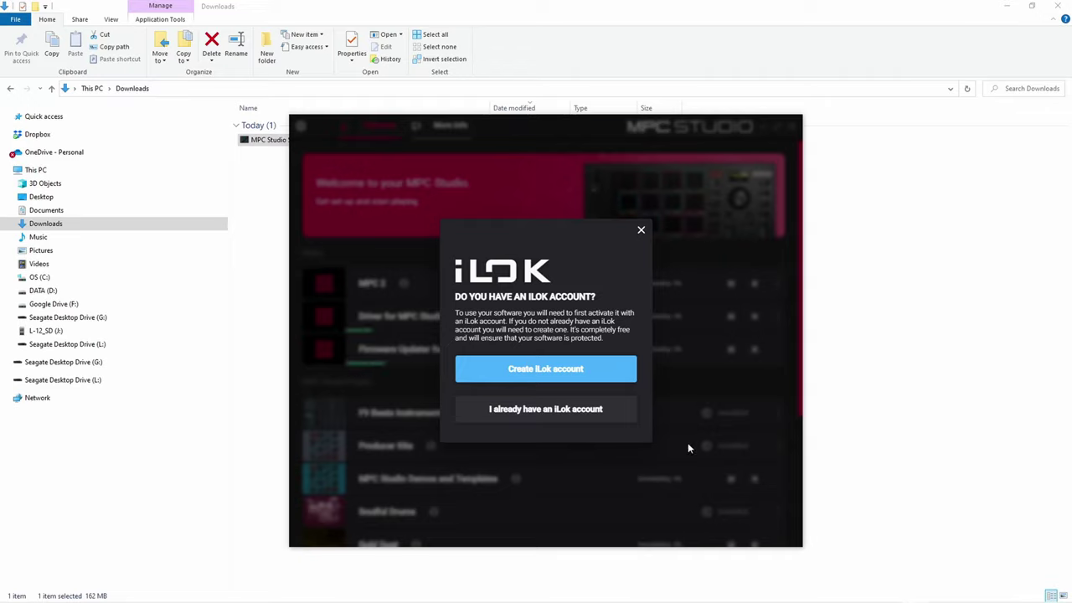
pyautogui.click(569, 370)
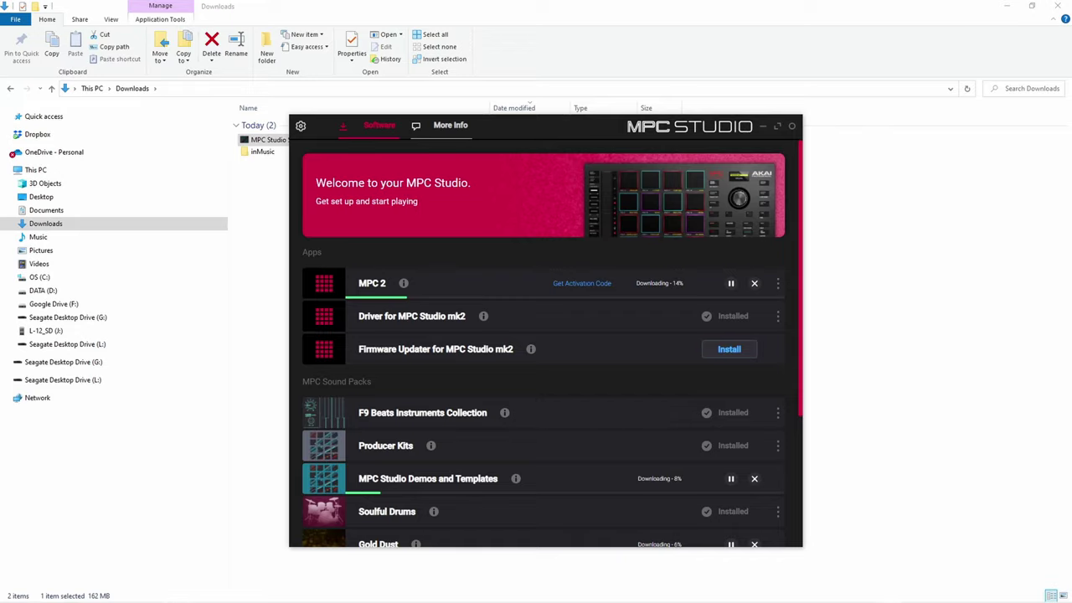
# - Check the installer's settings for the download folder and removing downloads after installation
pyautogui.click(302, 127)
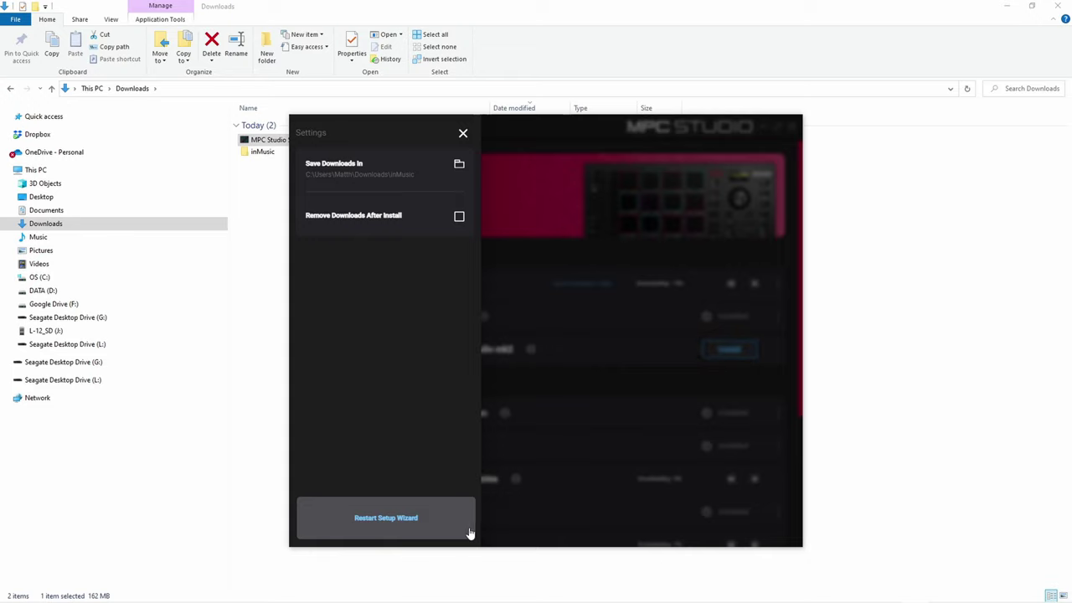
pyautogui.click(463, 135)
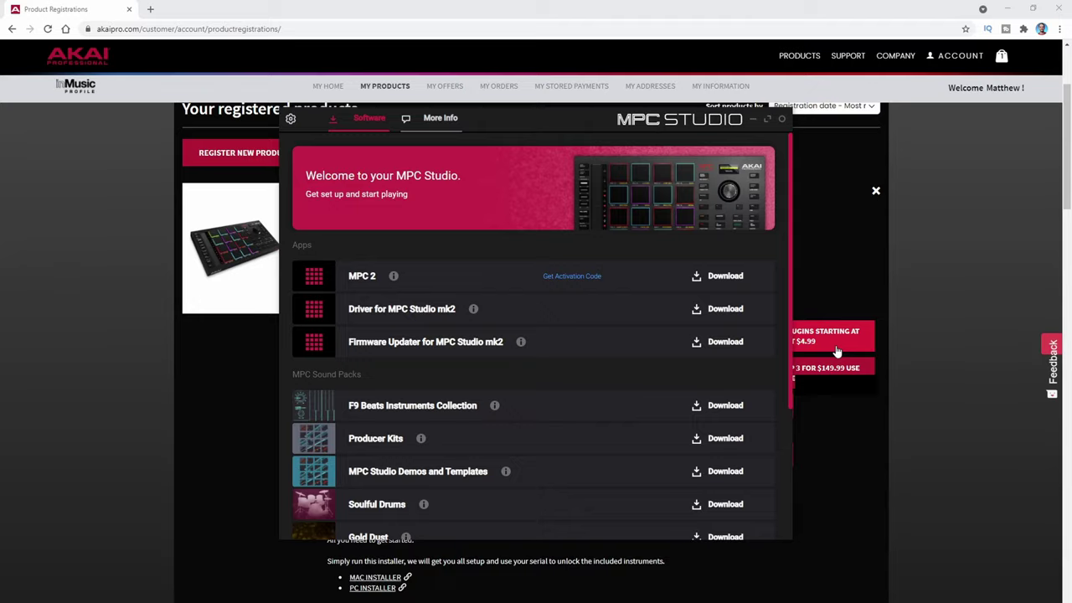
# - Maximize the installer and download MPC 2, the Driver for MPC Studio mk2 and the Firmware Updater for MPC Studio mk2
pyautogui.click(768, 119)
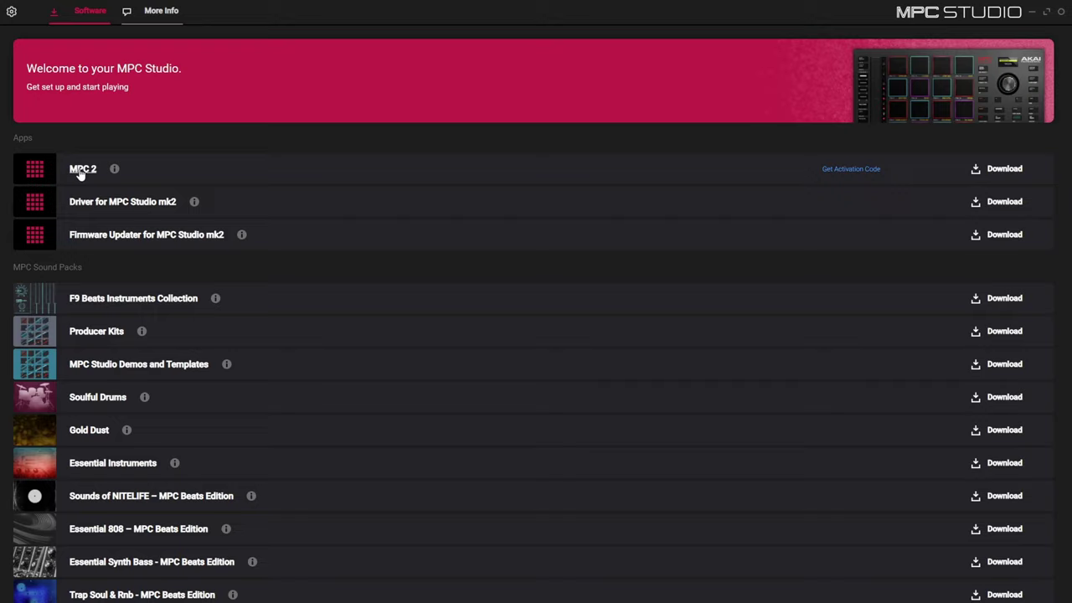
pyautogui.click(1009, 170)
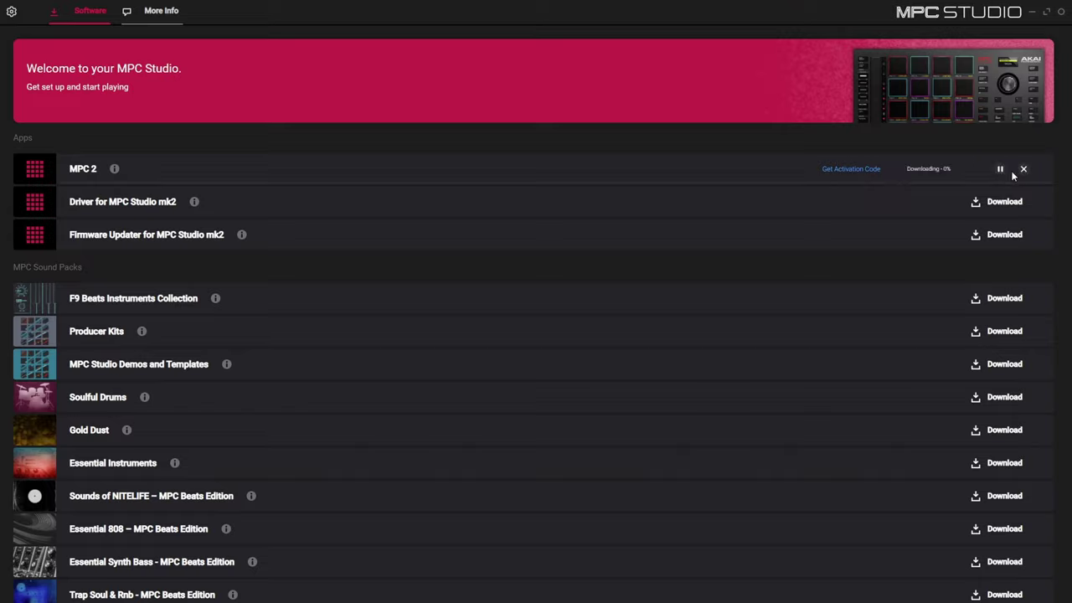
pyautogui.click(1008, 200)
pyautogui.click(998, 238)
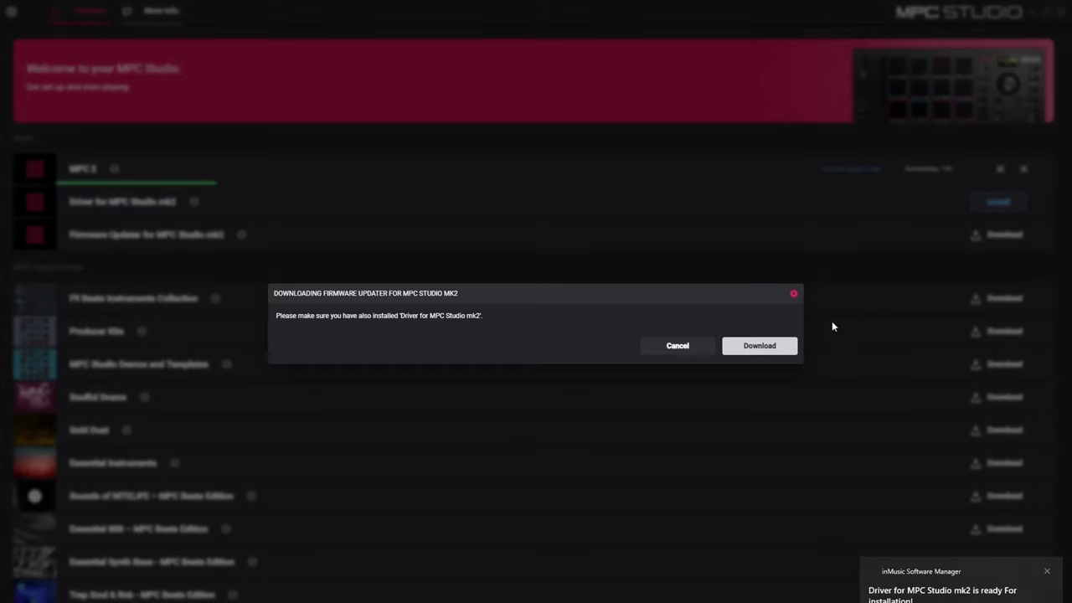
pyautogui.click(787, 346)
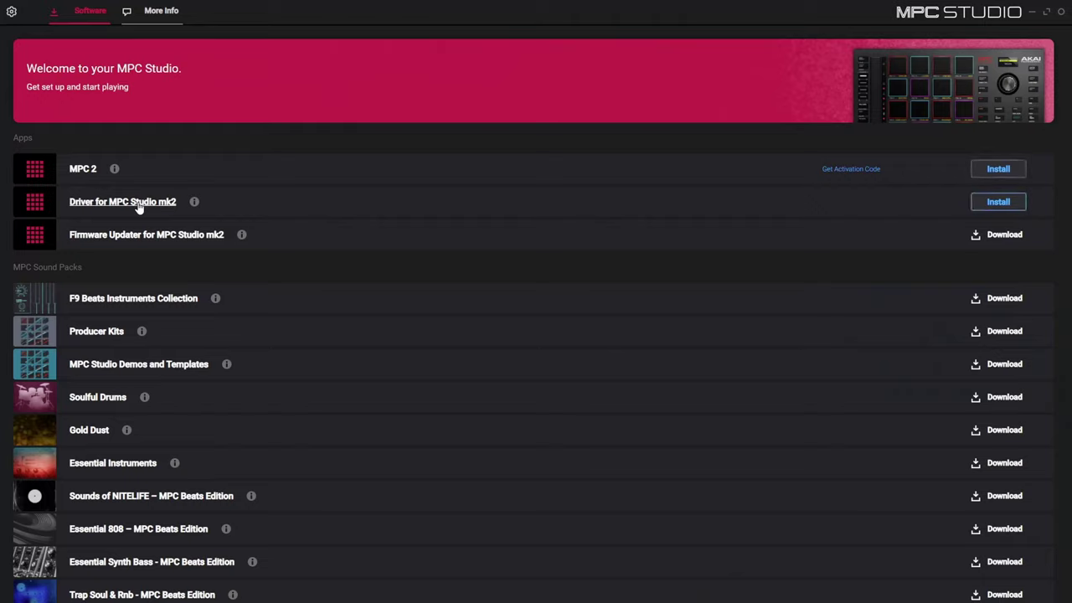
# - Start installing MPC 2 and accept the license agreement in its setup
pyautogui.click(999, 170)
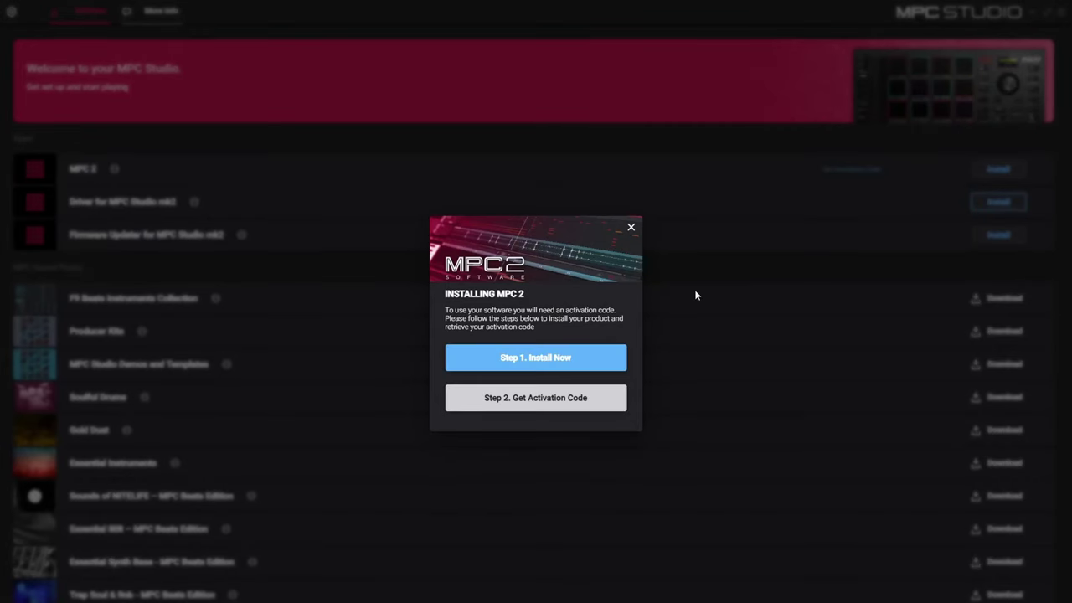
pyautogui.click(563, 359)
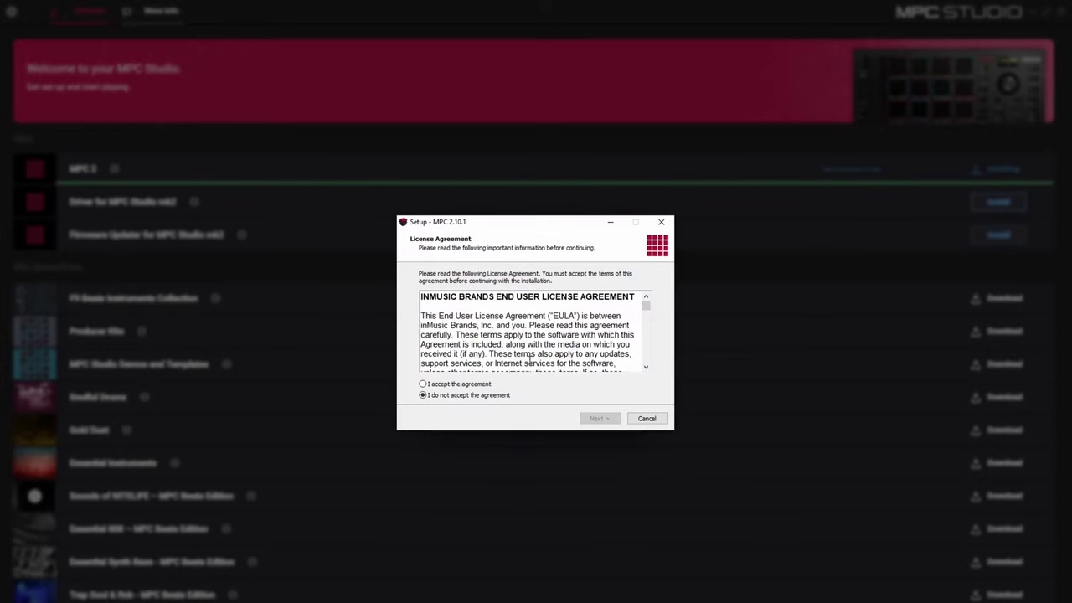
pyautogui.click(459, 386)
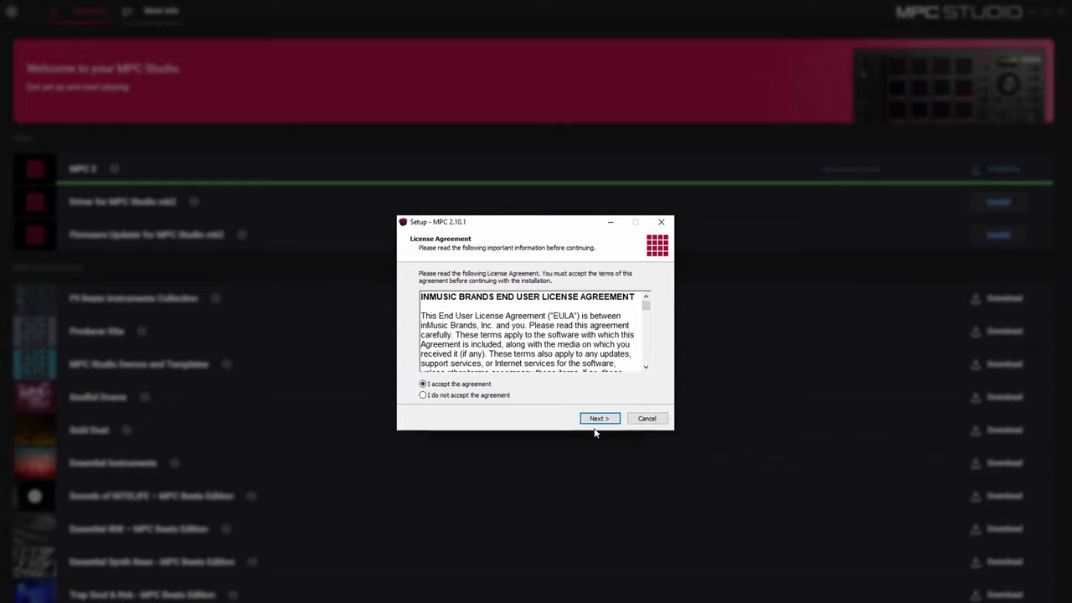
pyautogui.click(607, 418)
# - Install MPC 2.10.1 without the AAX plugin, using the default 64-bit VST folder and adding a desktop shortcut
pyautogui.click(425, 336)
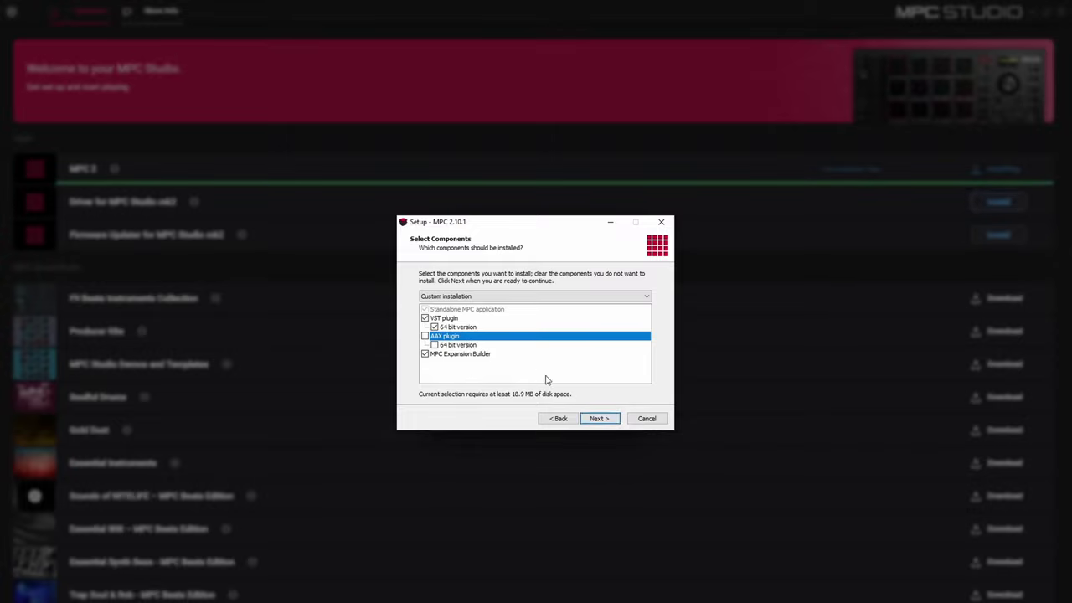
pyautogui.click(599, 418)
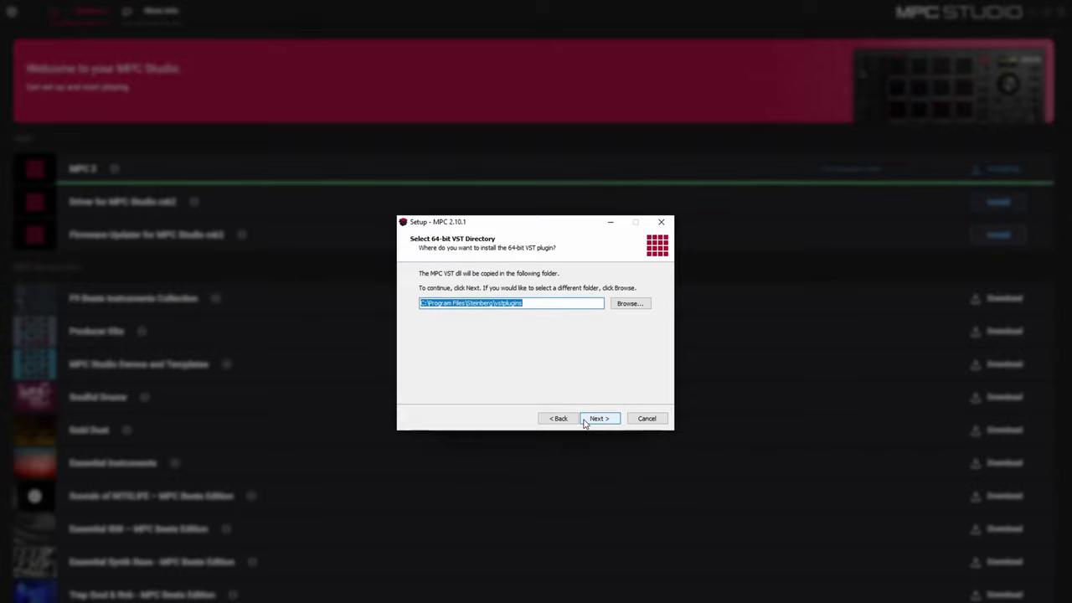
pyautogui.click(585, 419)
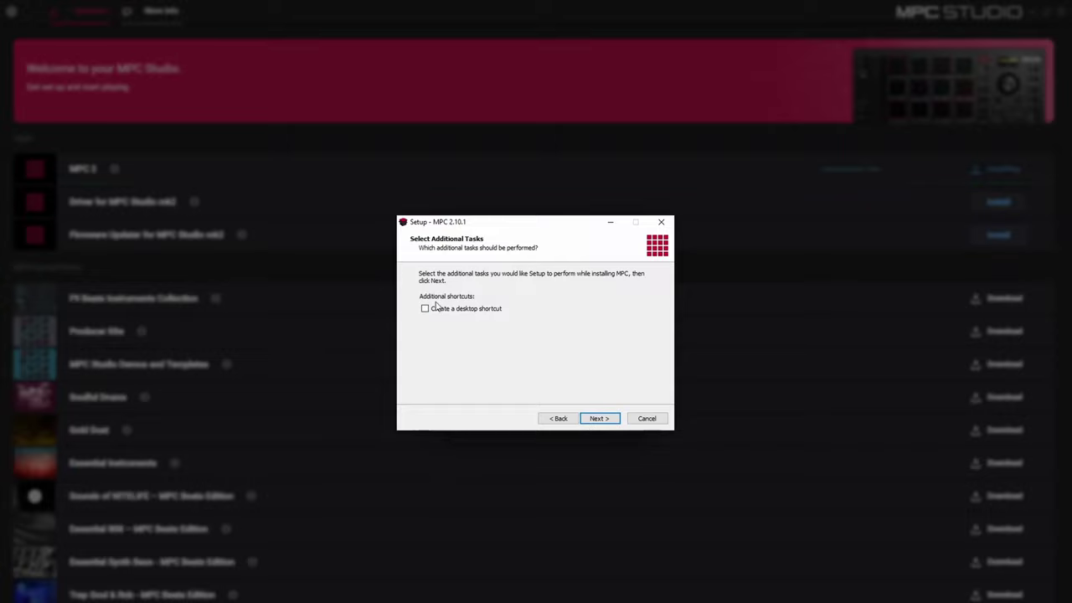
pyautogui.click(611, 422)
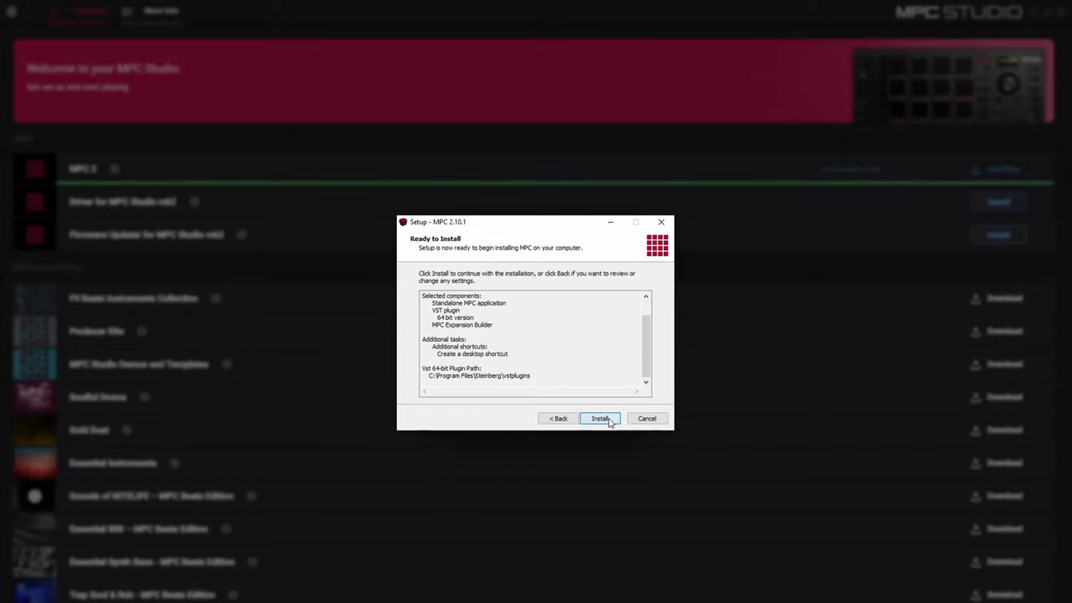
pyautogui.click(611, 421)
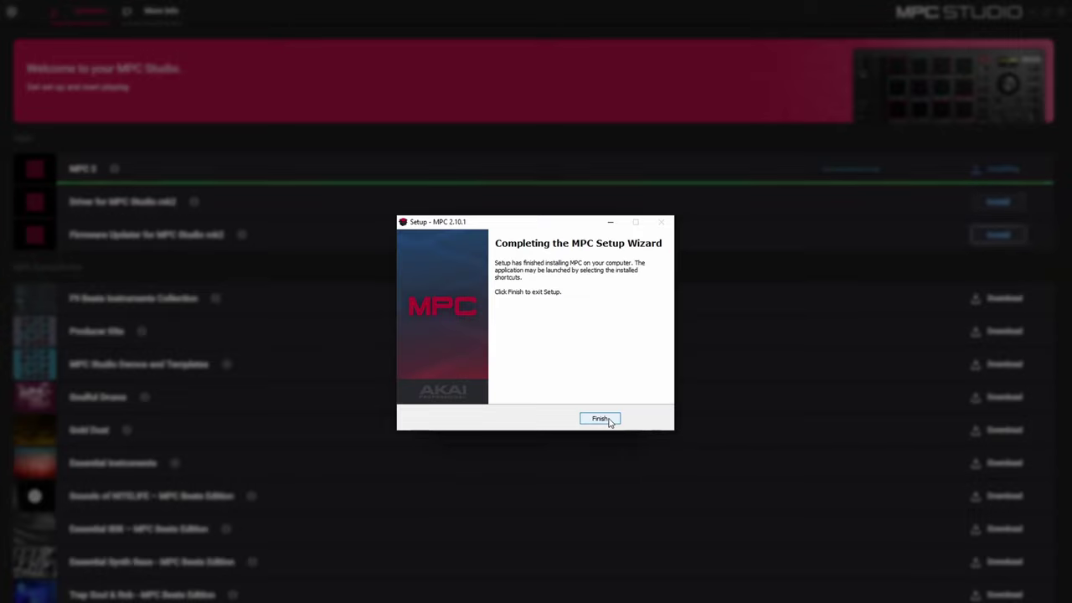
# - Close the completed MPC 2 setup and open the MPC Studio details in the AKAI Professional account for the activation code
pyautogui.click(609, 420)
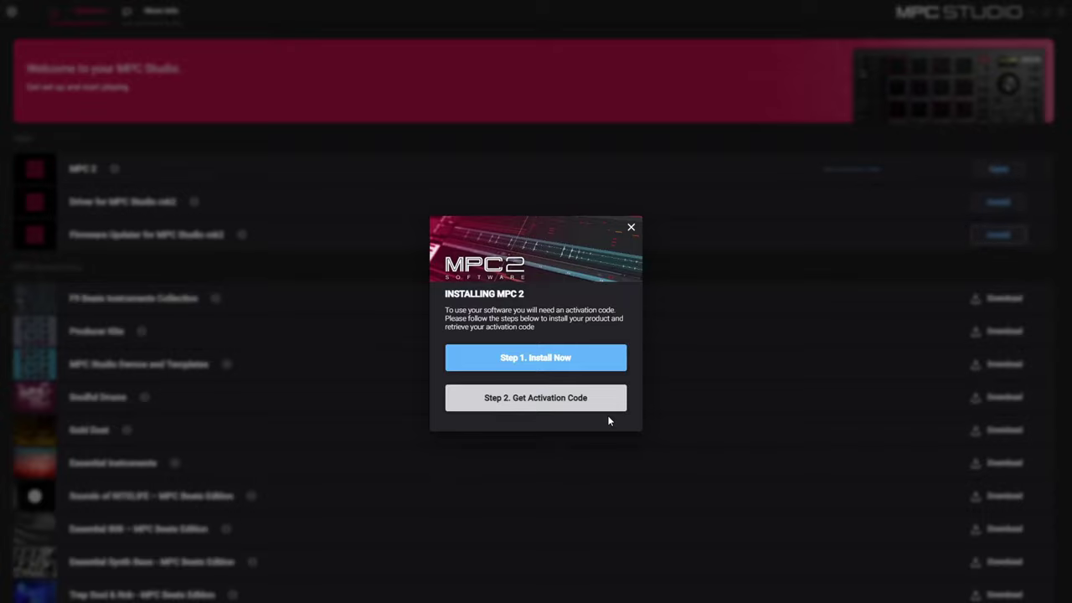
pyautogui.click(587, 398)
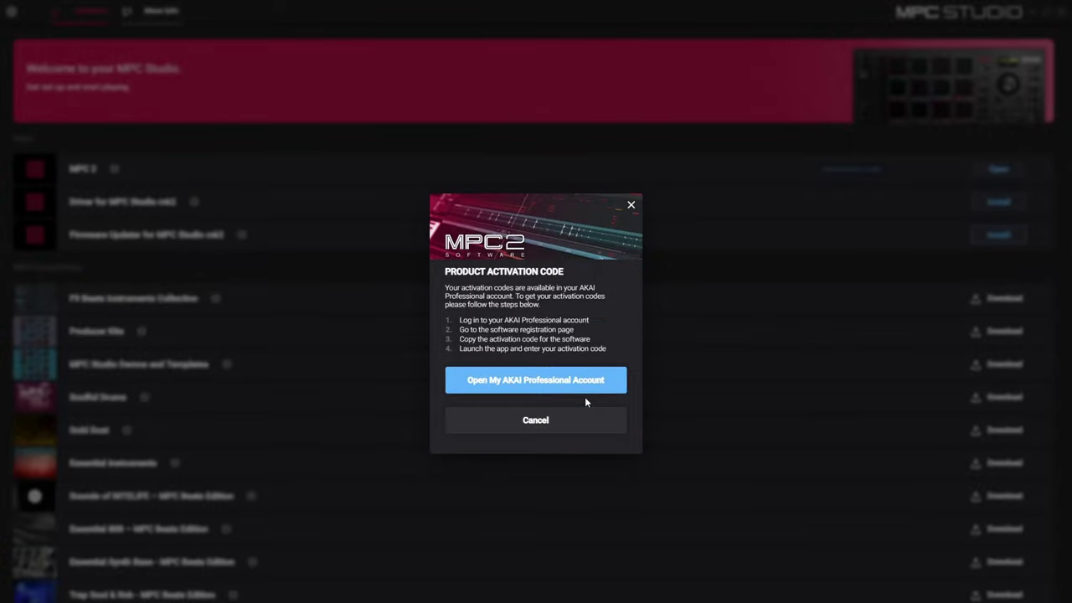
pyautogui.click(590, 392)
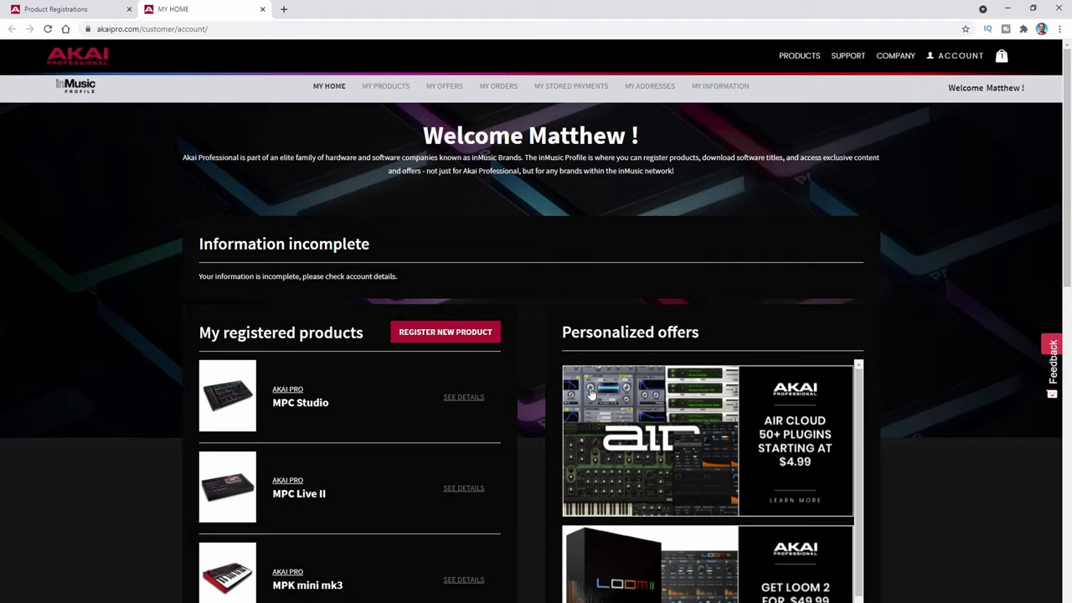
pyautogui.click(463, 399)
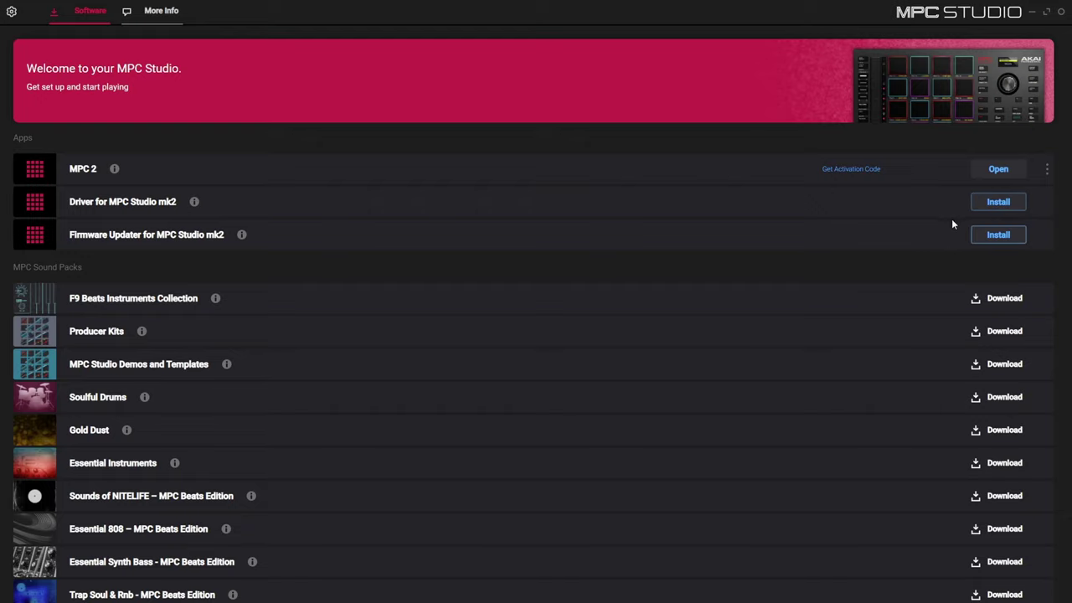
# - Install the Driver for MPC Studio mk2, version 1.0.4, and close its completed setup
pyautogui.click(999, 202)
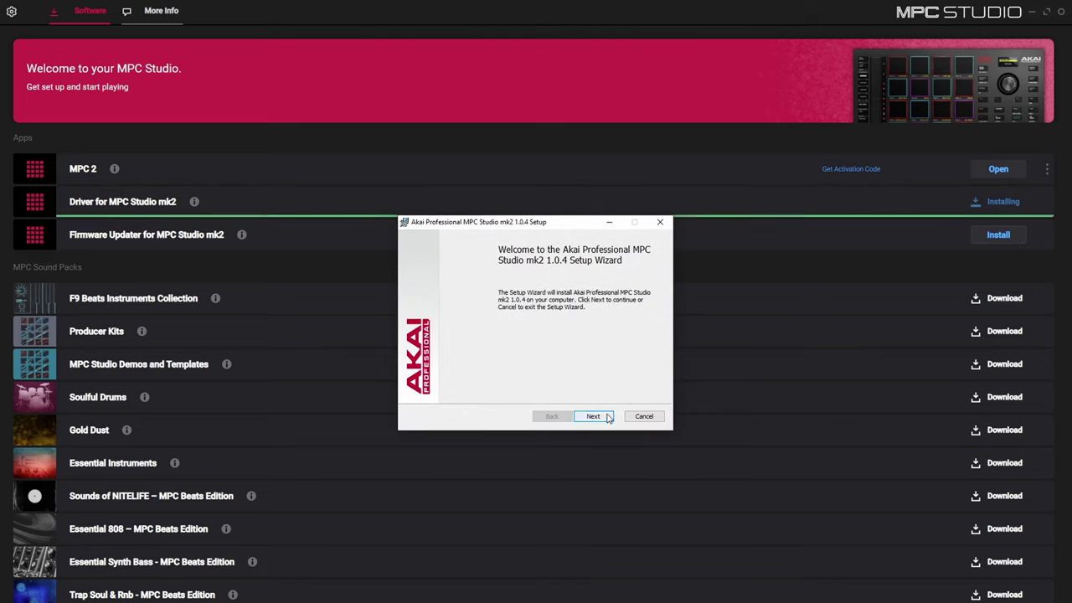
pyautogui.click(593, 415)
pyautogui.click(520, 390)
pyautogui.click(593, 416)
pyautogui.click(586, 414)
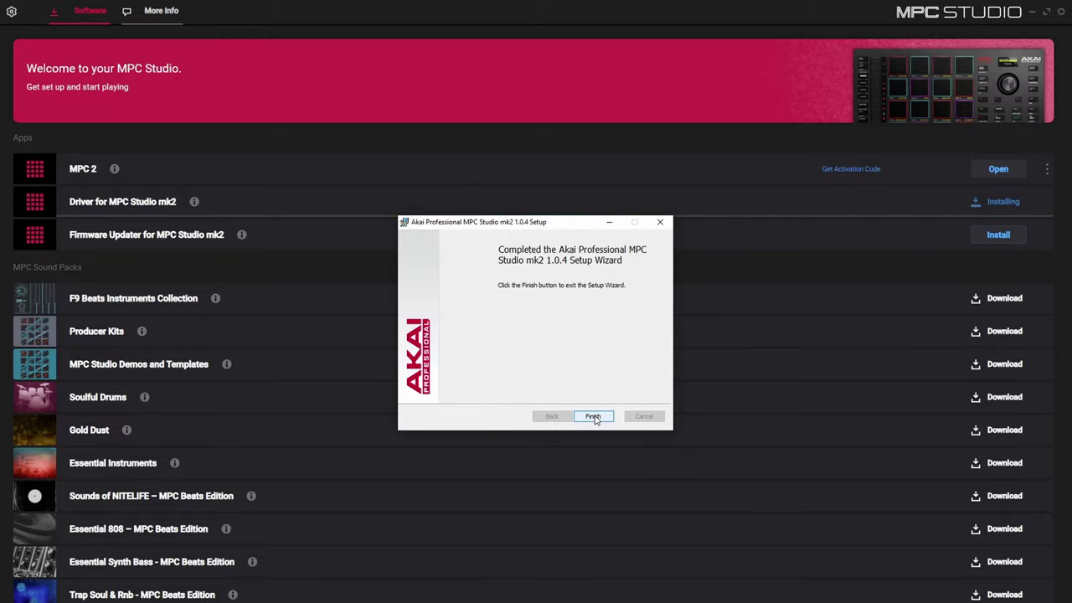
pyautogui.click(593, 416)
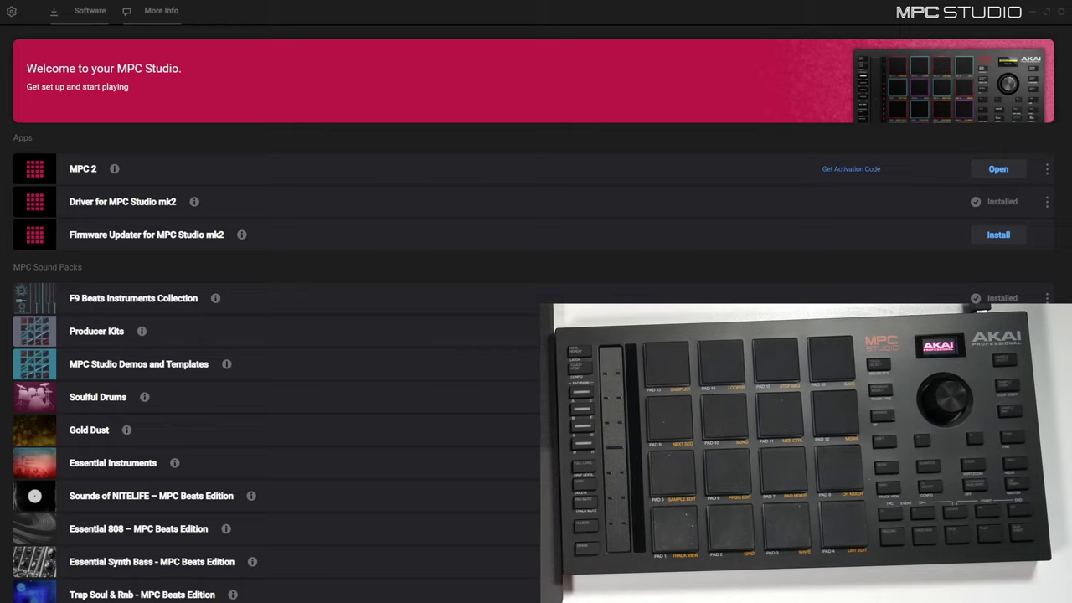
# - Find and launch the Akai Professional MPC Studio mk2 Firmware Updater, update the device to firmware 1.41 and exit the updater
pyautogui.press('super+s')
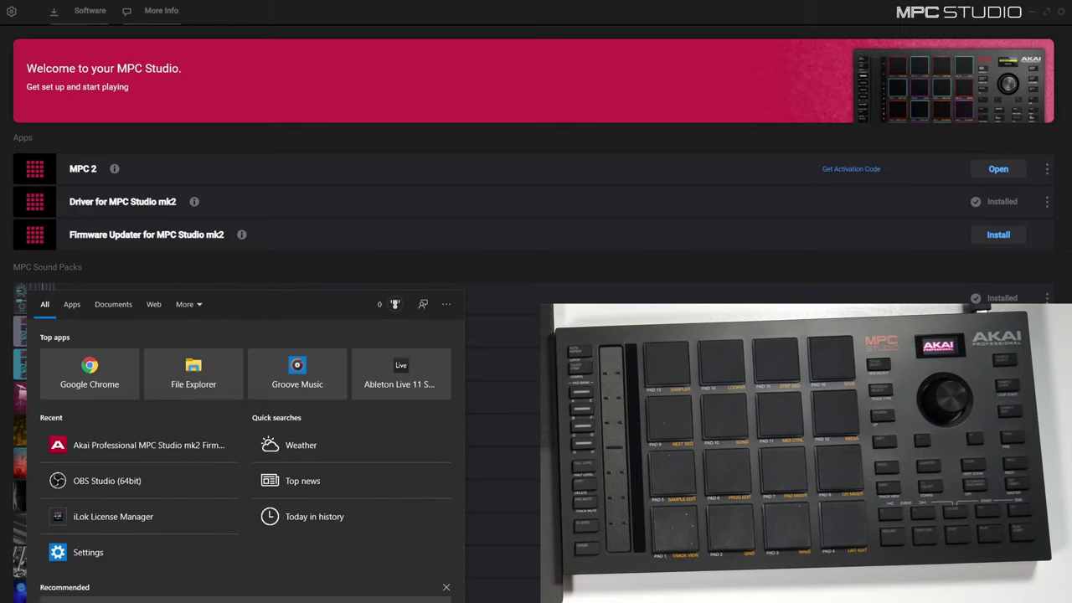
pyautogui.write('a')
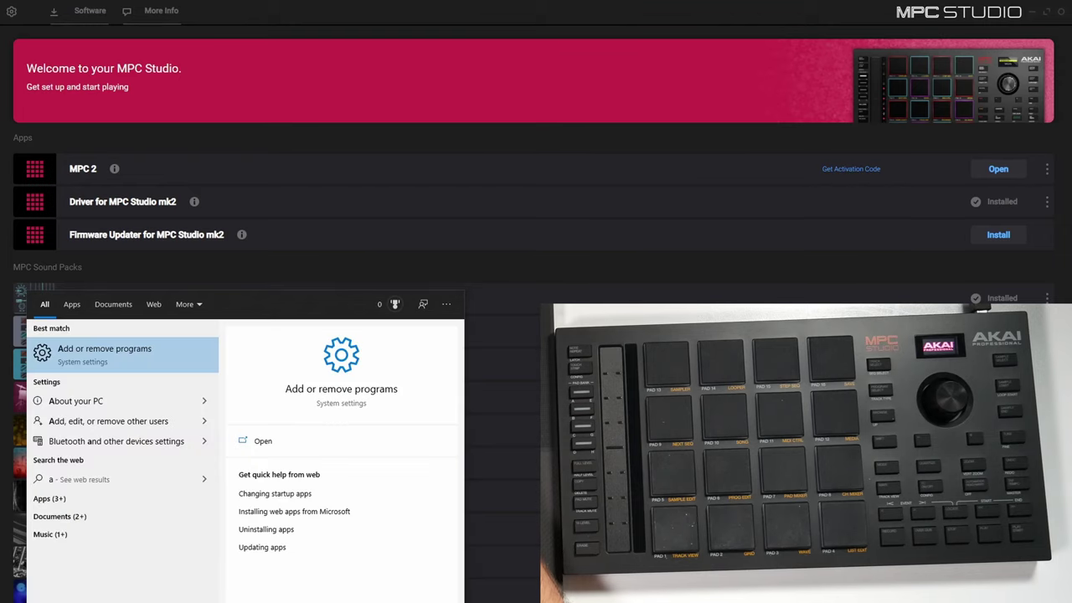
pyautogui.press('BackSpace')
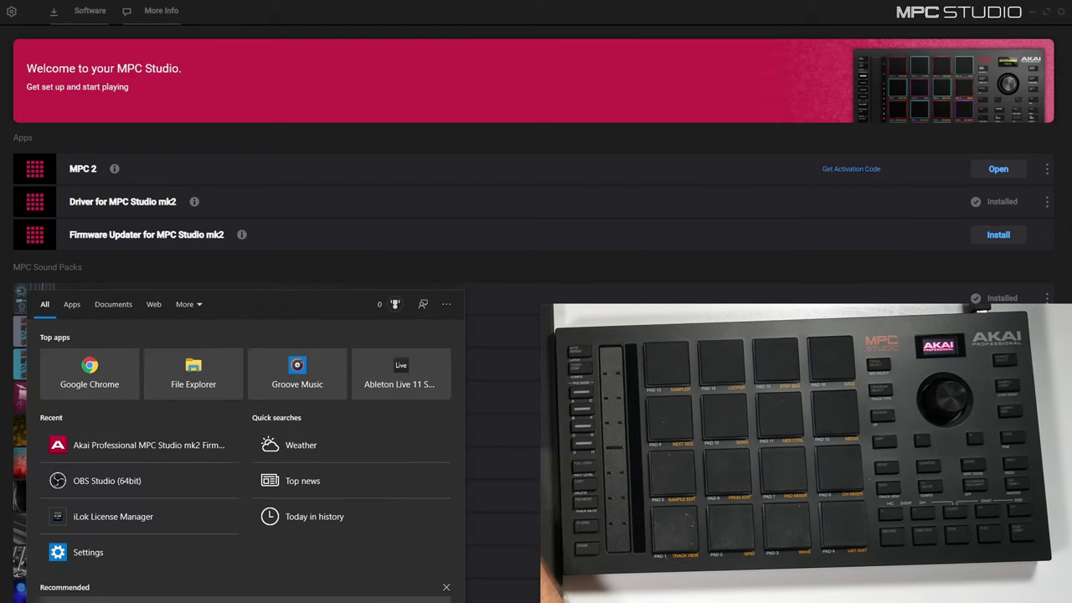
pyautogui.write('firm')
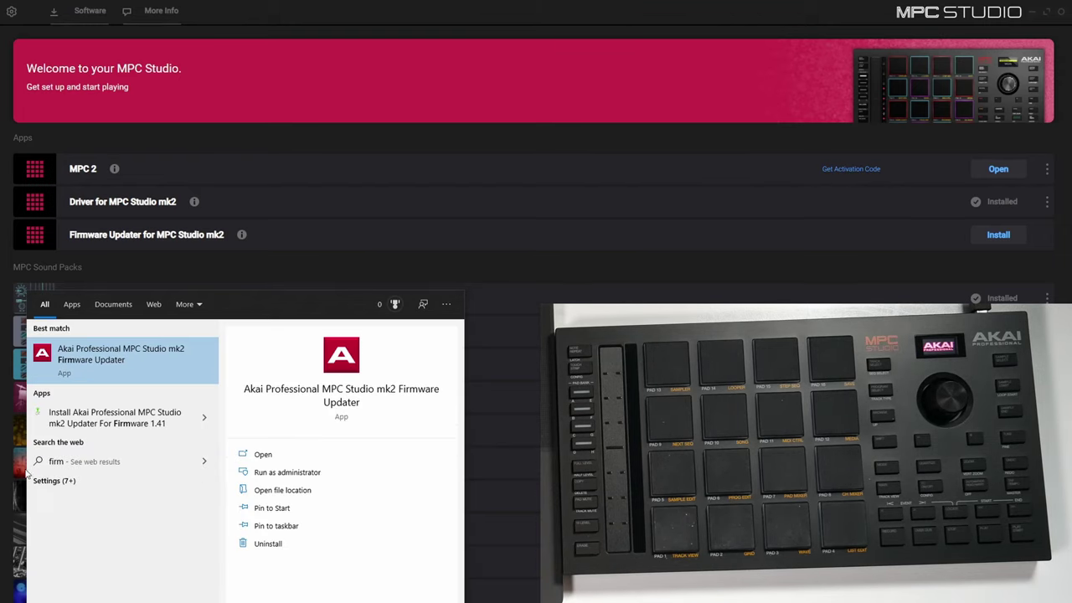
pyautogui.click(136, 362)
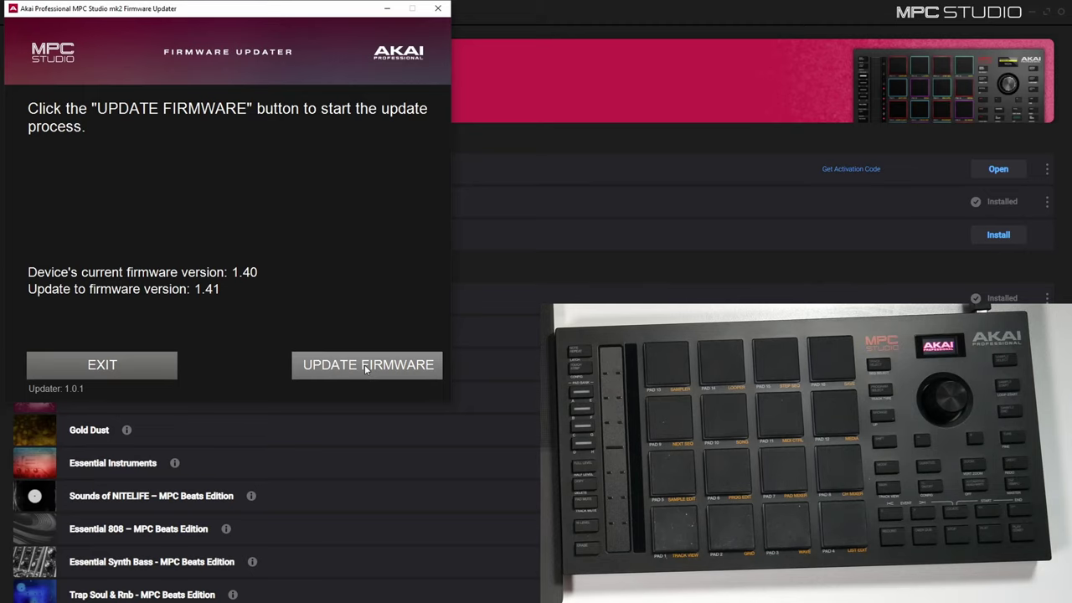
pyautogui.click(366, 366)
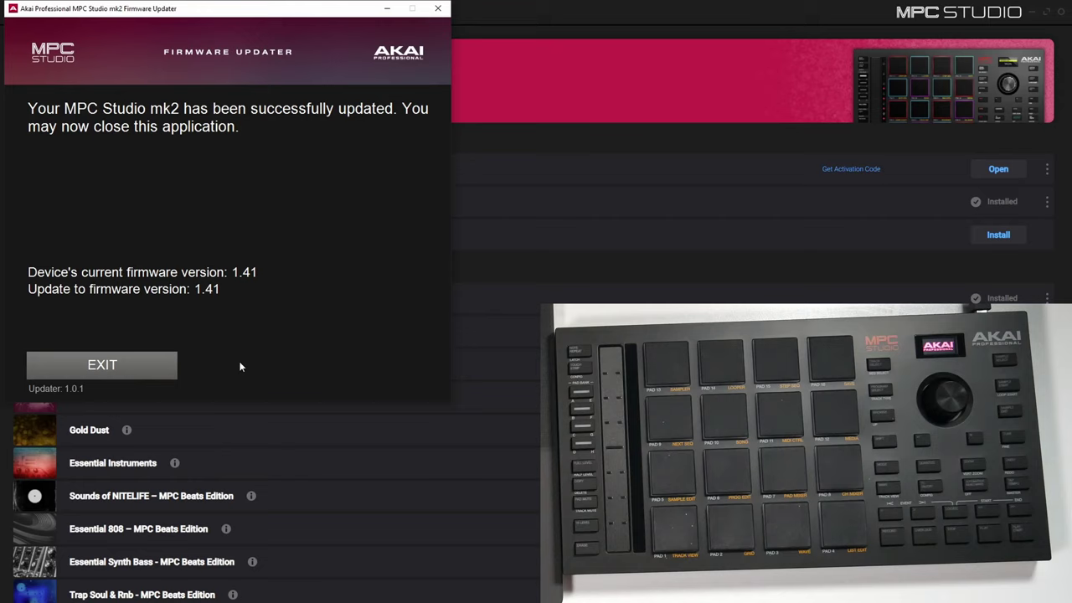
pyautogui.click(145, 360)
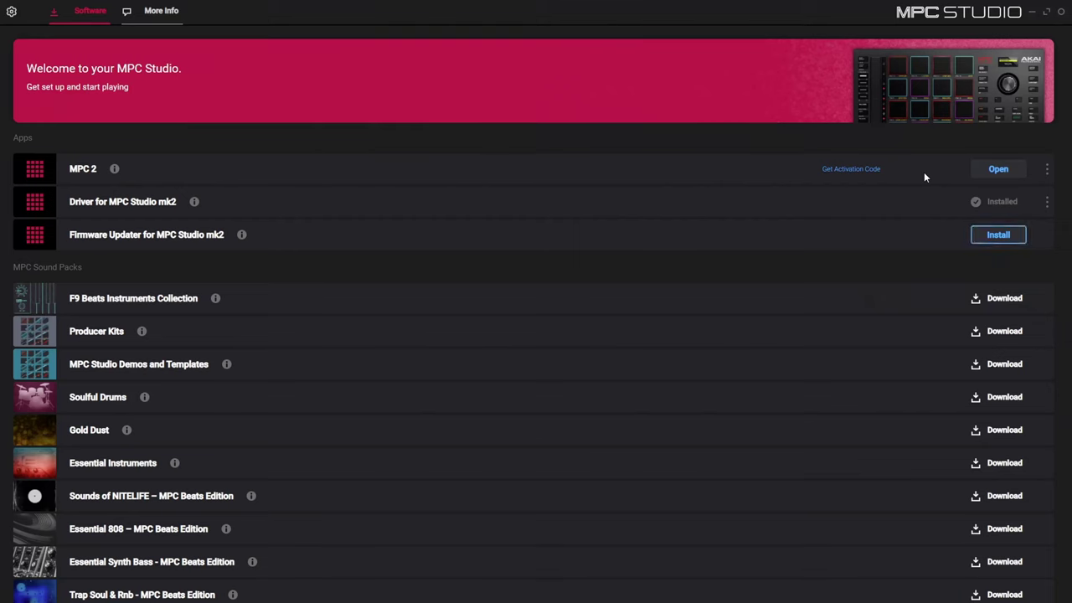
# - Download the F9 Beats Instruments Collection, Producer Kits, and MPC Studio Demos and Templates sound packs
pyautogui.click(1005, 299)
pyautogui.click(1009, 336)
pyautogui.click(1010, 365)
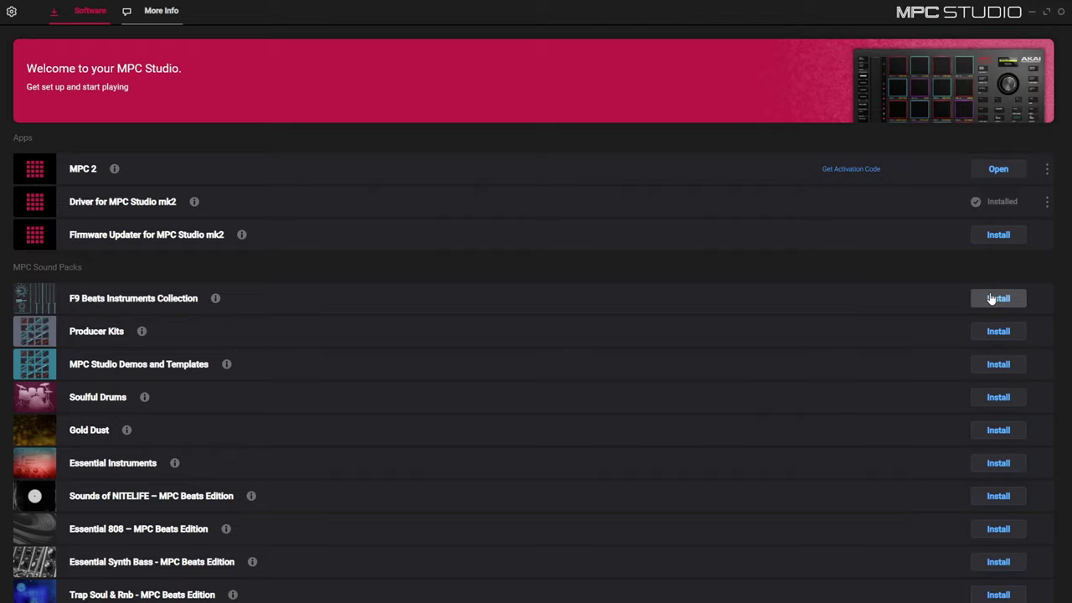
# - Install the F9 Beats Instruments Collection, accepting its license agreement and closing the completed setup
pyautogui.click(991, 299)
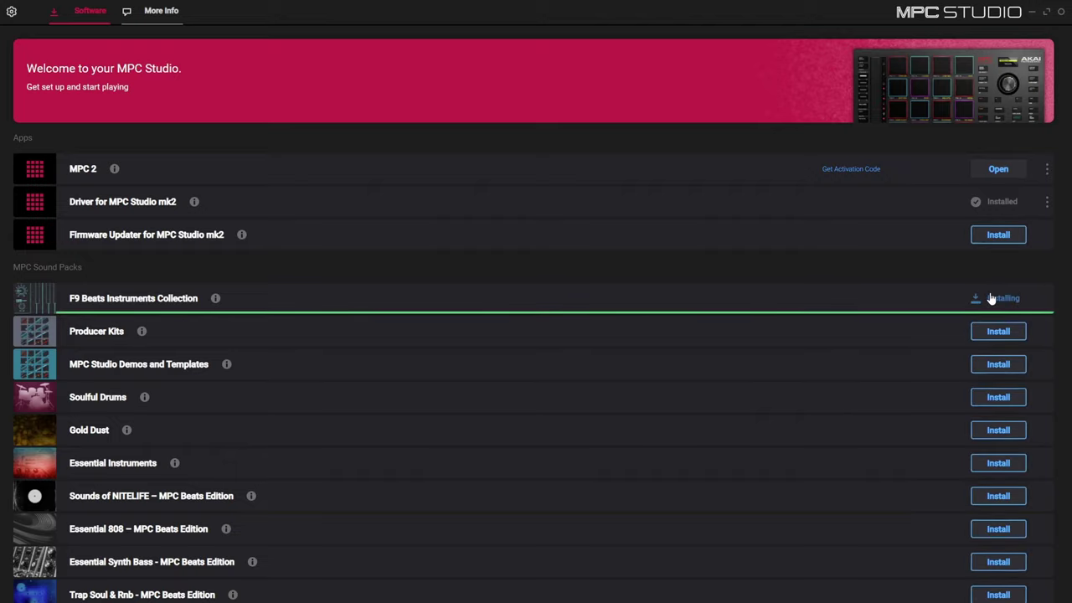
pyautogui.click(432, 385)
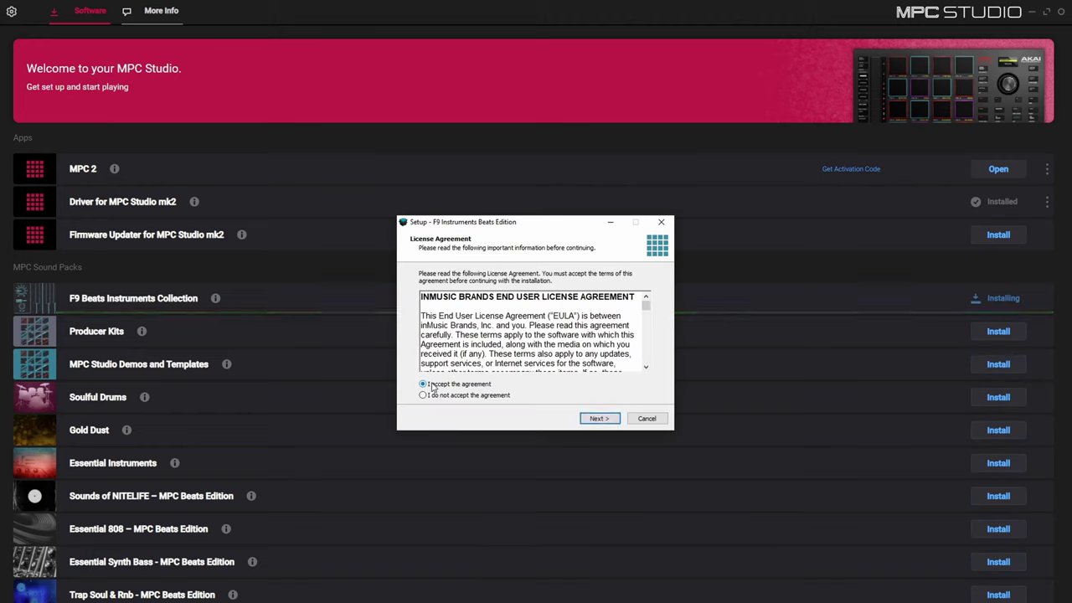
pyautogui.click(599, 419)
pyautogui.click(598, 419)
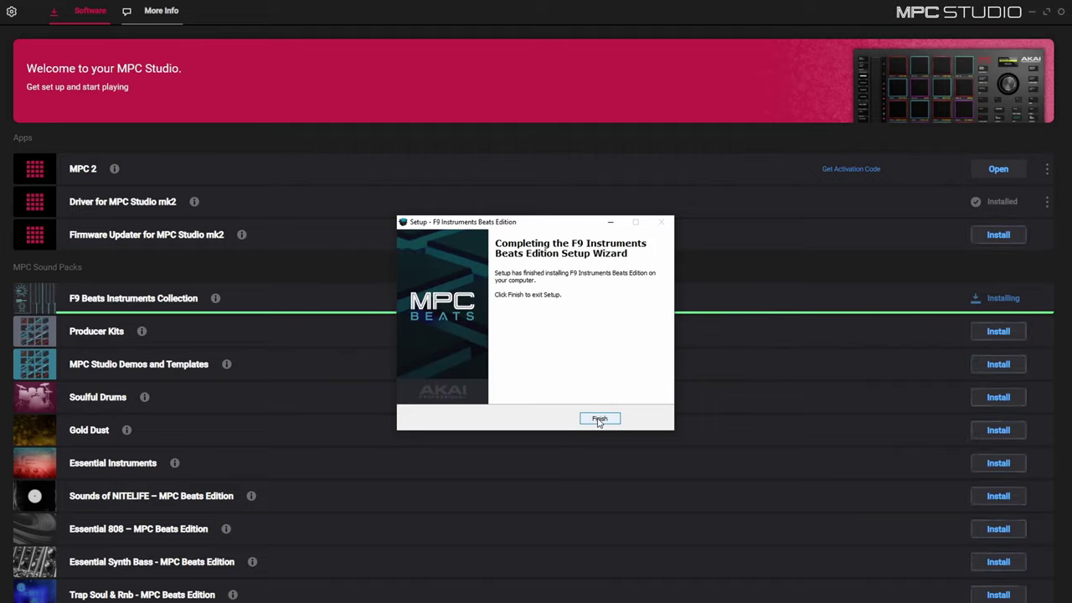
pyautogui.click(599, 420)
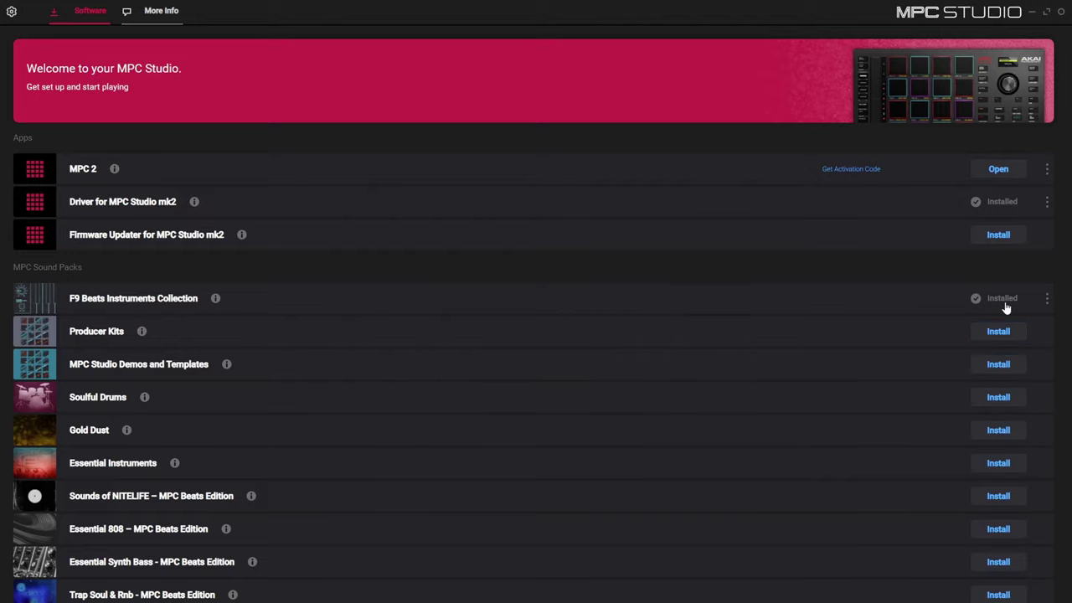
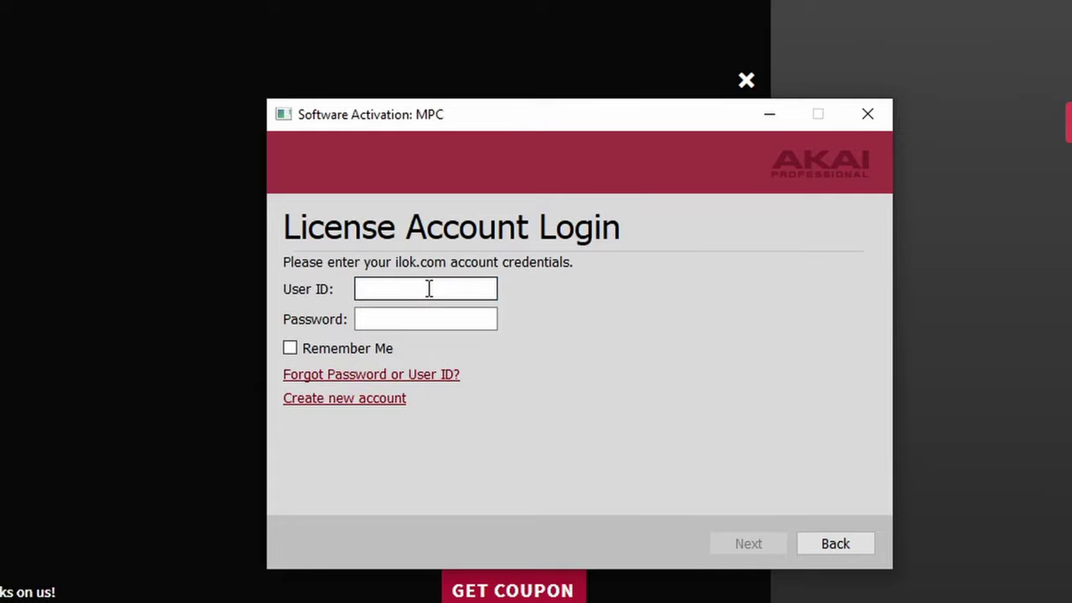
# - Open the iLok new-account registration page from the MPC software activation, and choose this computer as the MPC license location
pyautogui.click(429, 289)
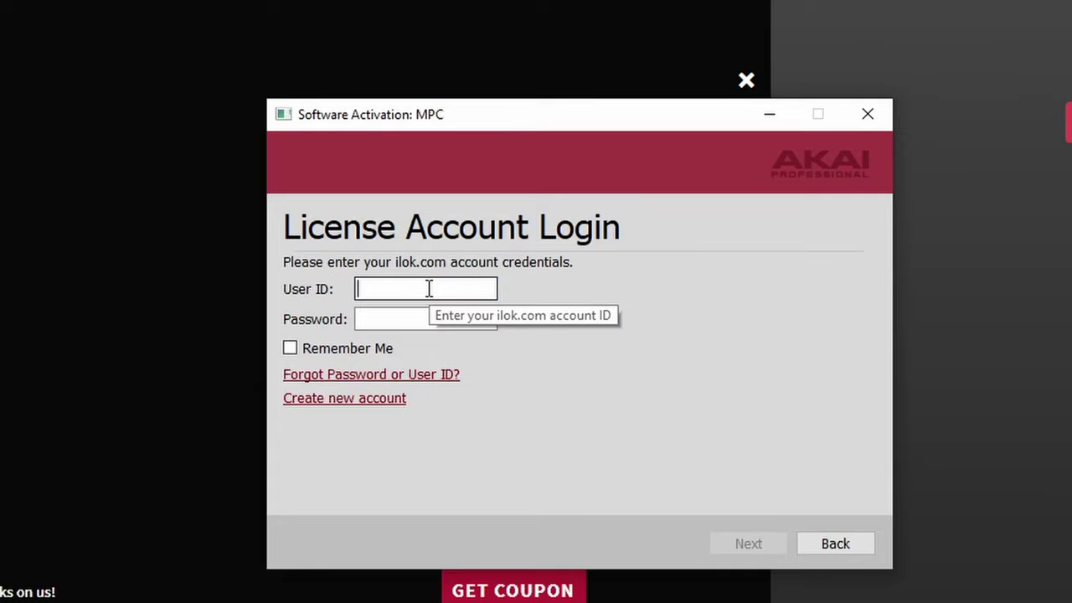
pyautogui.click(372, 402)
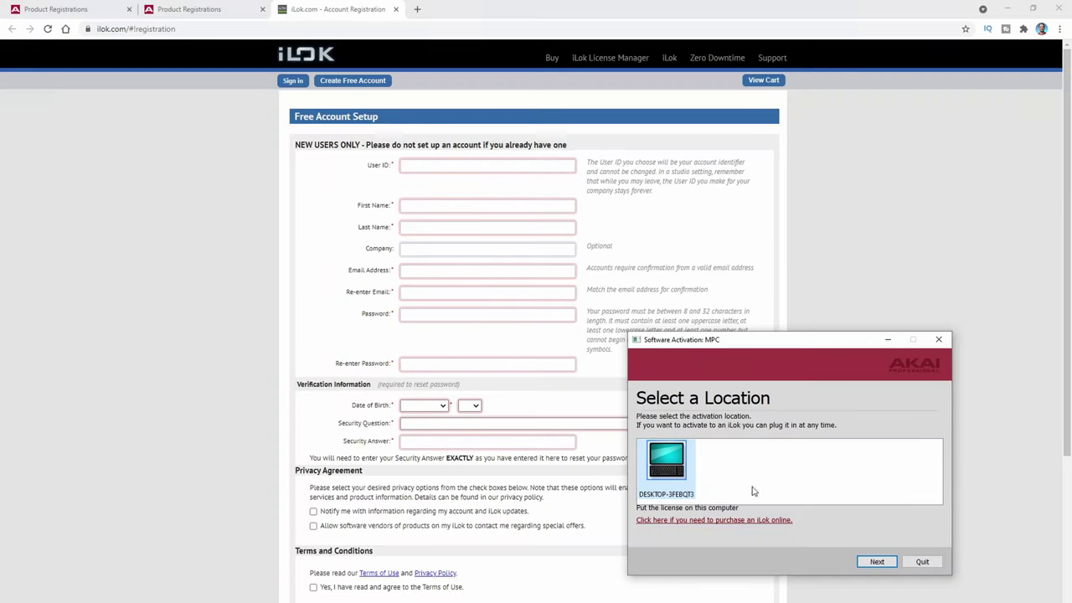
pyautogui.click(871, 566)
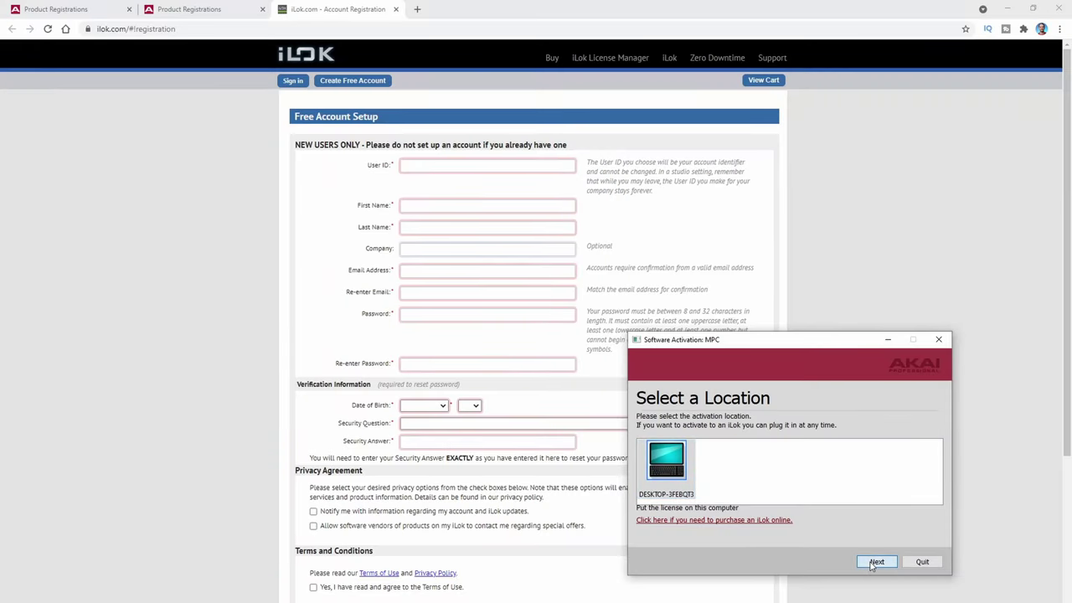
pyautogui.click(925, 561)
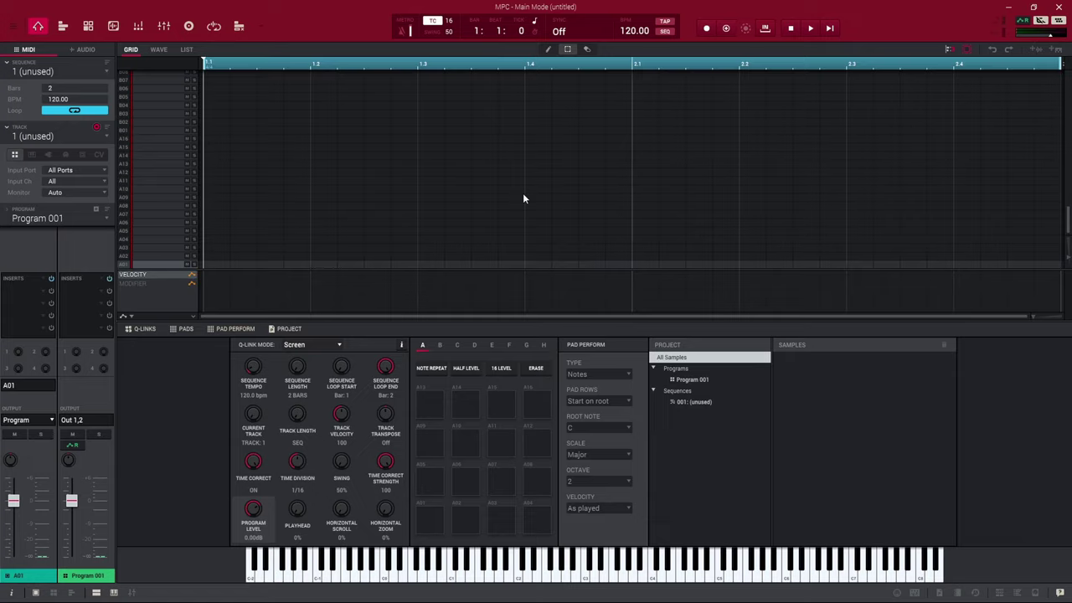
# - Check MPC's help options, and extract the MPC 2.10 Synth Content archive from the Downloads folder in File Explorer
pyautogui.click(12, 28)
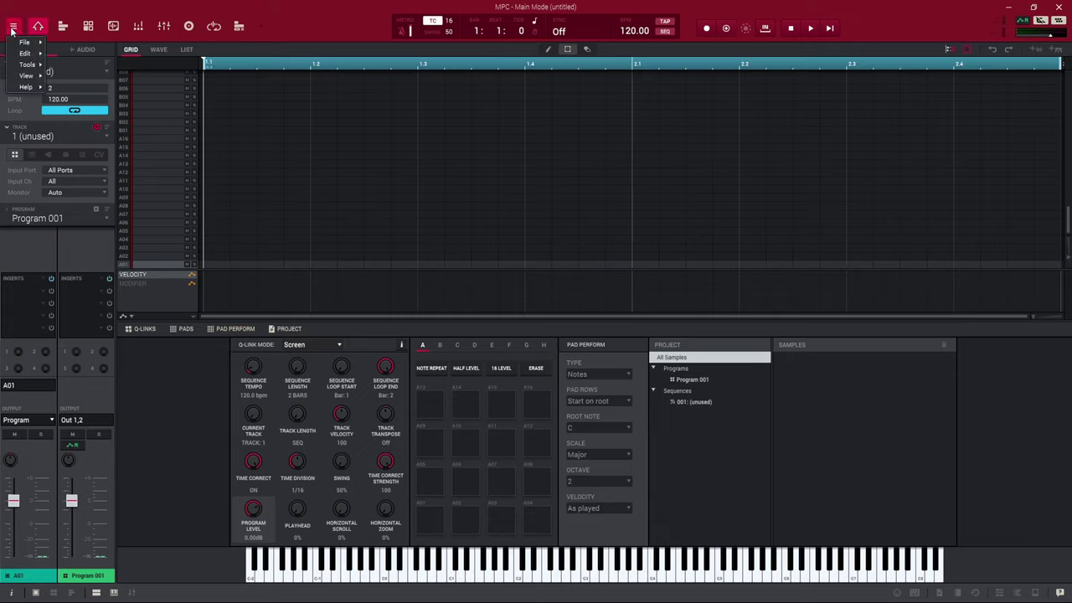
pyautogui.moveTo(23, 88)
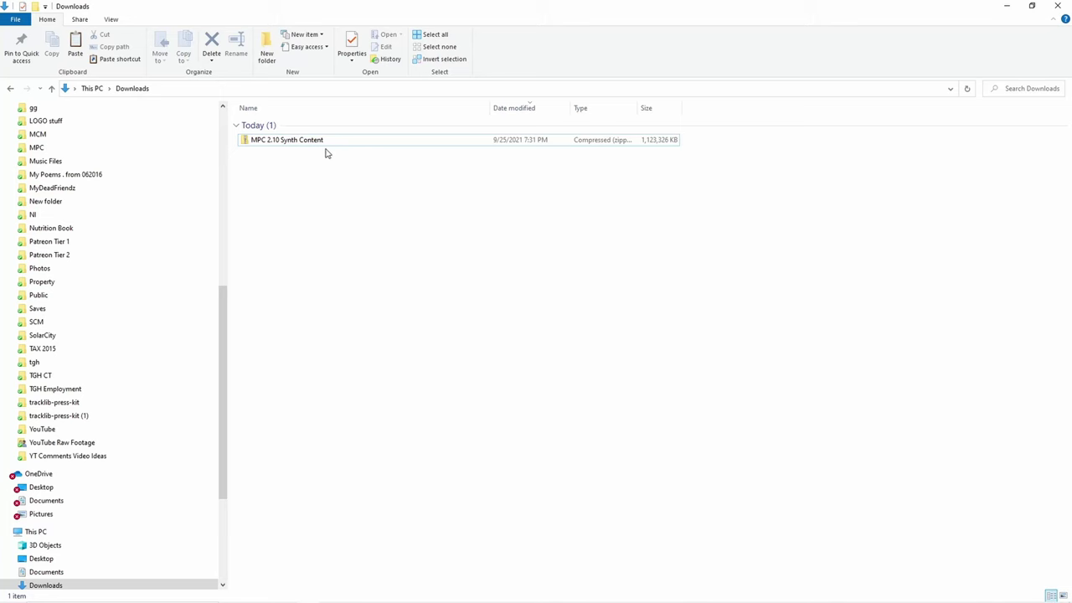
pyautogui.click(326, 144)
pyautogui.rightClick(318, 146)
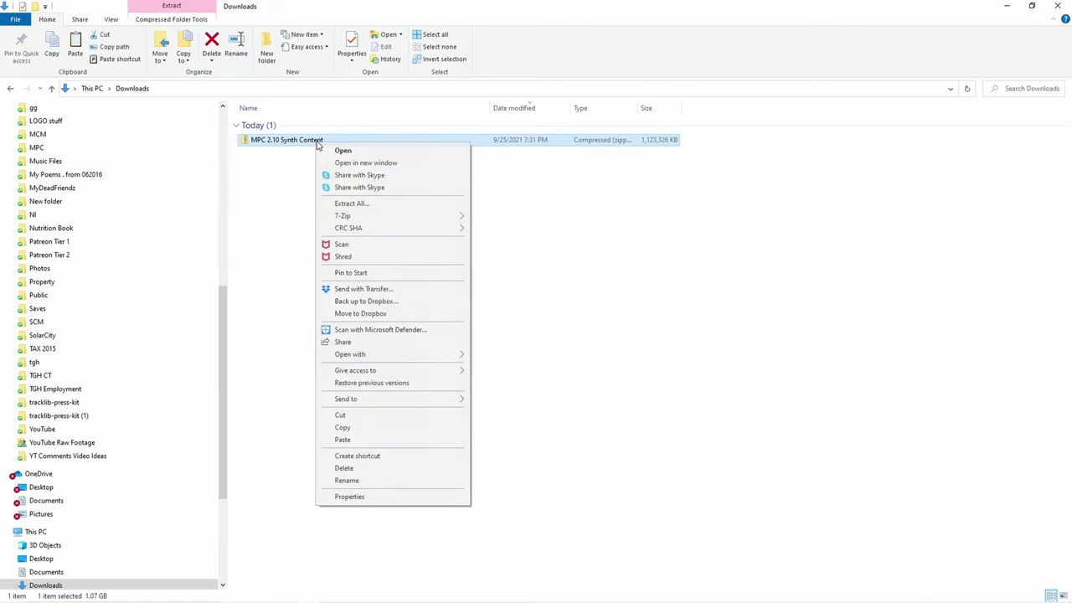
pyautogui.click(382, 207)
pyautogui.click(640, 417)
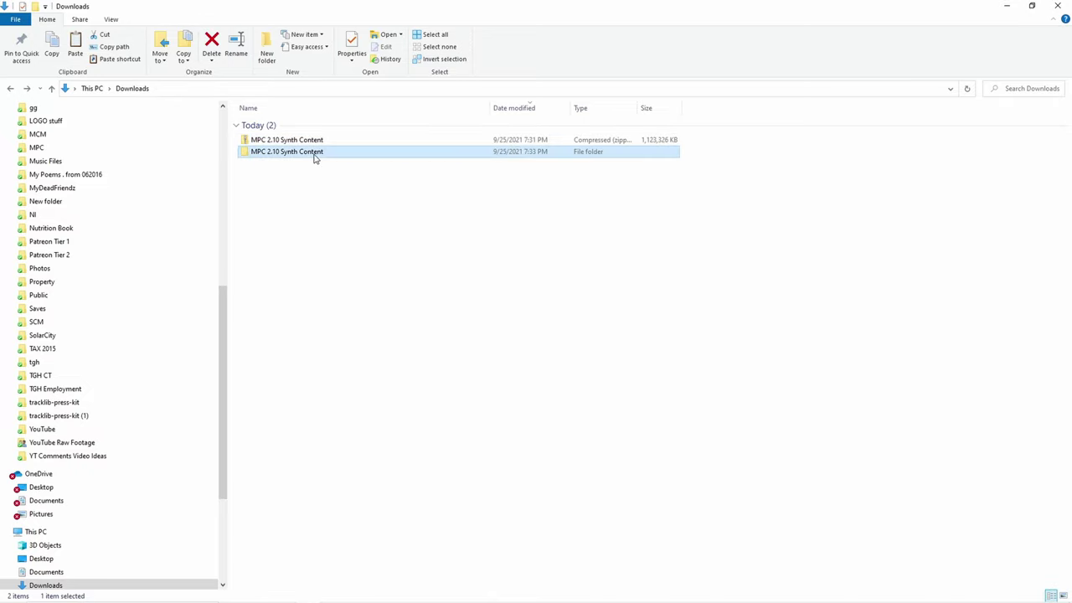
# - Open the MPC Synth Content folder inside the extracted MPC 2.10 Synth Content folder and run the Windows installer
pyautogui.doubleClick(312, 152)
pyautogui.click(308, 132)
pyautogui.doubleClick(307, 130)
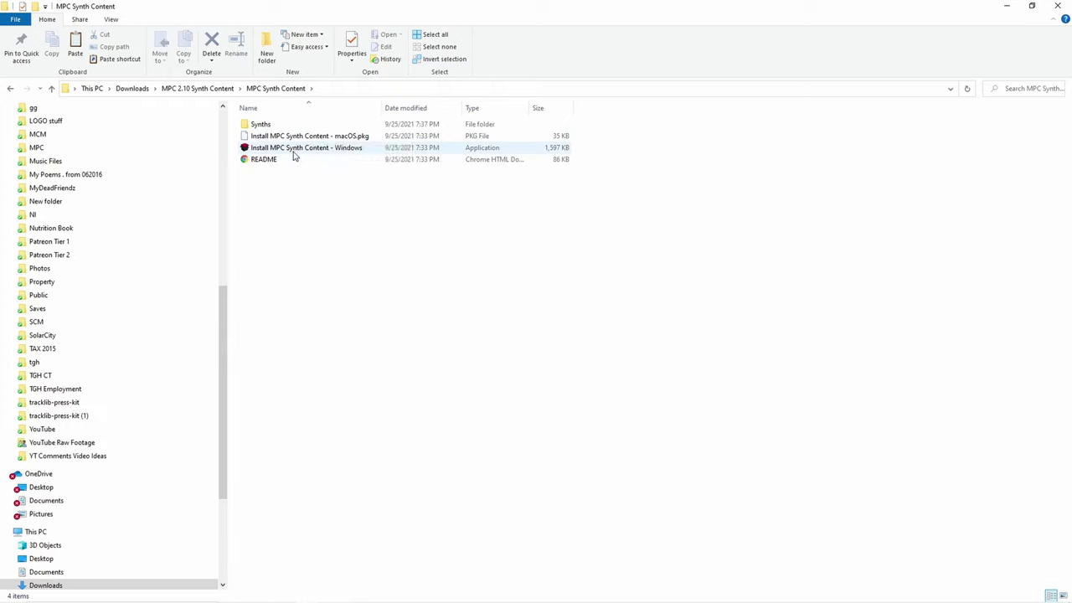
pyautogui.click(294, 152)
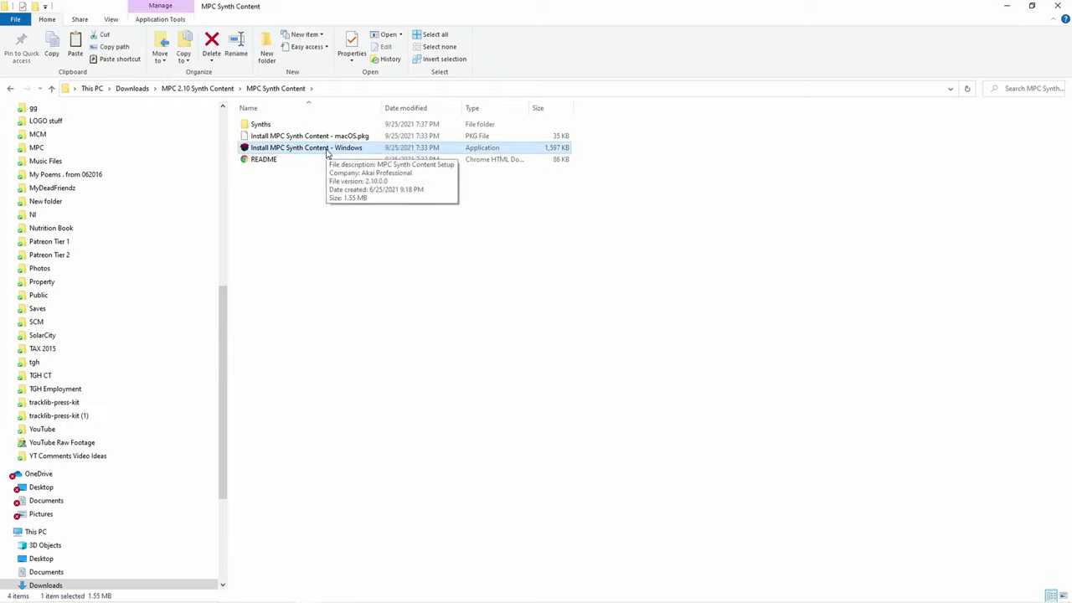
pyautogui.click(345, 137)
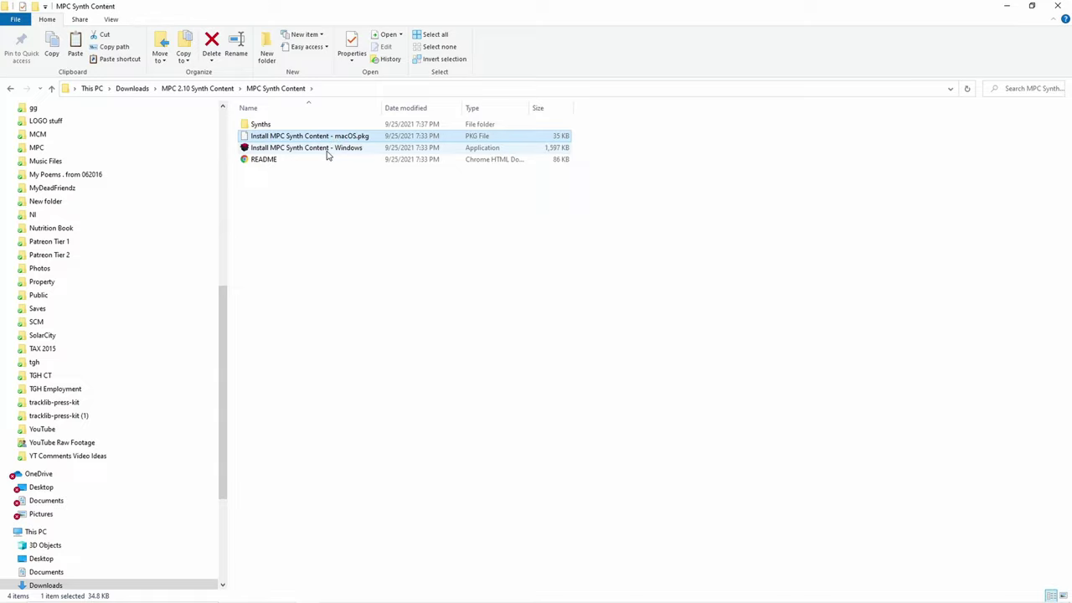
pyautogui.click(329, 149)
pyautogui.doubleClick(328, 154)
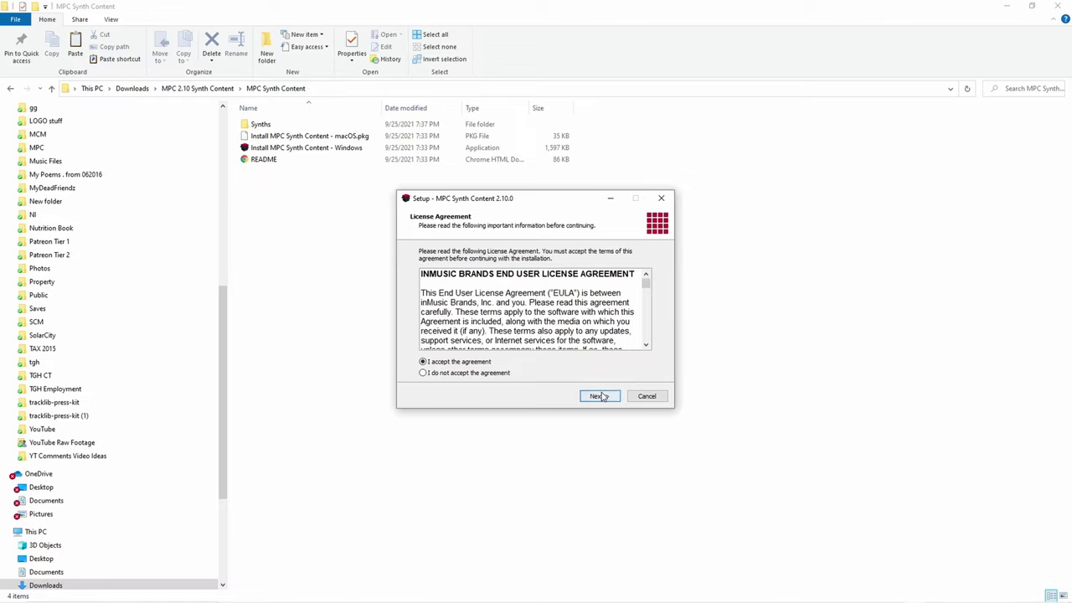
# - Accept the license agreement, run the full installation of MPC Synth Content 2.10.0 and close the completed setup
pyautogui.click(600, 396)
pyautogui.click(603, 397)
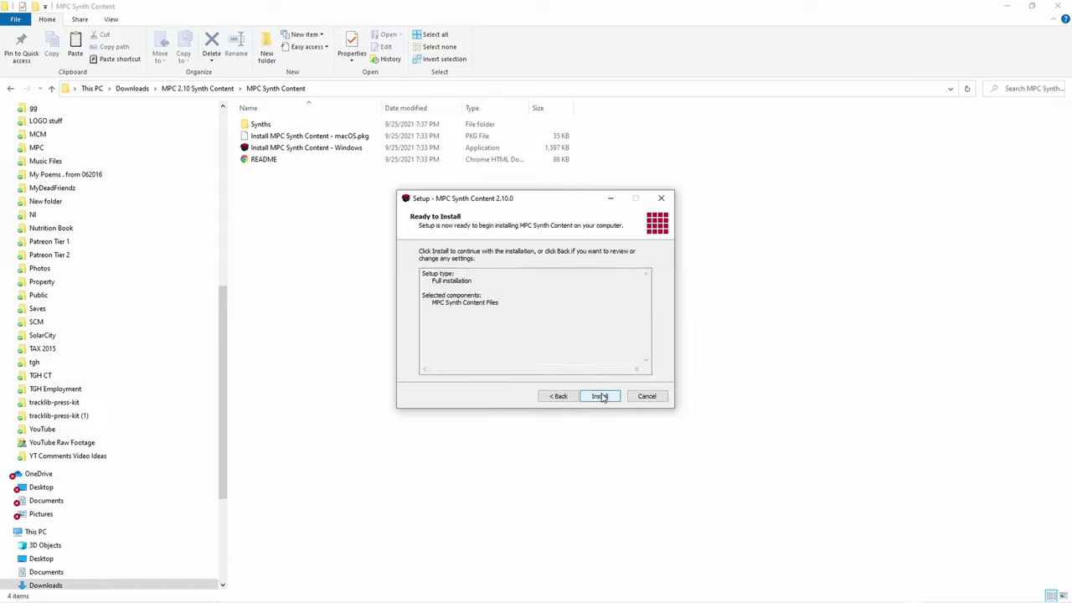
pyautogui.click(602, 397)
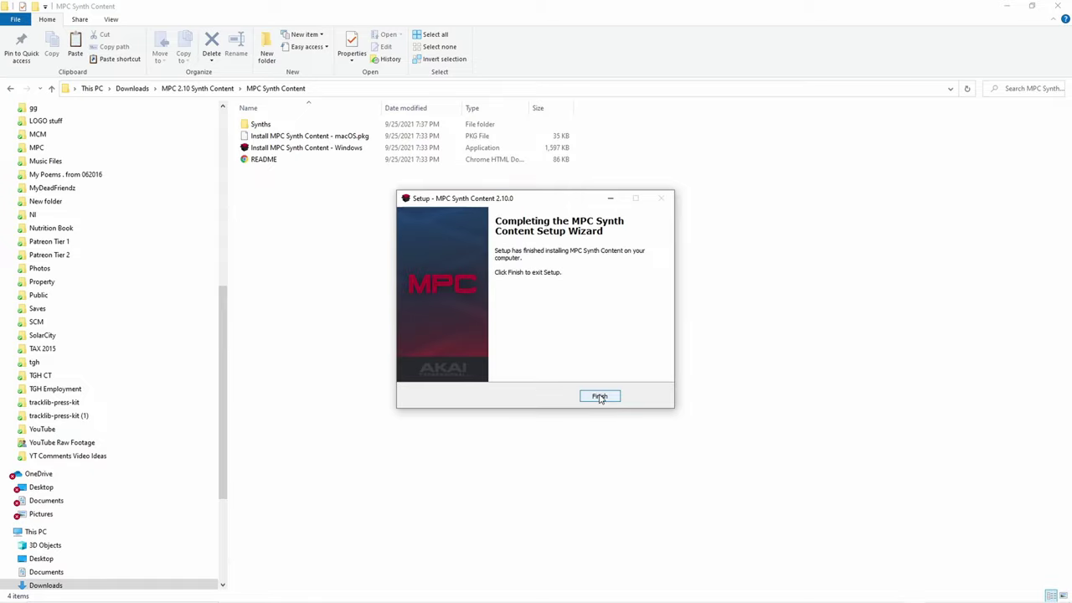
pyautogui.click(599, 397)
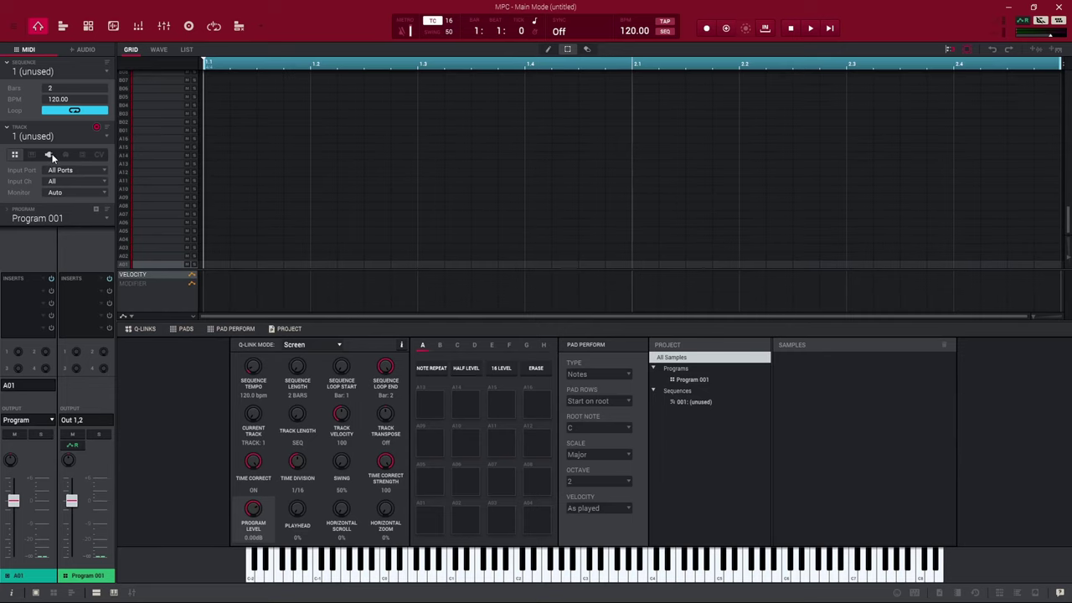
# - Switch track 1 to a plugin track and expand the AIR Music Technology group under MPC Plugins in the plugin list
pyautogui.click(50, 156)
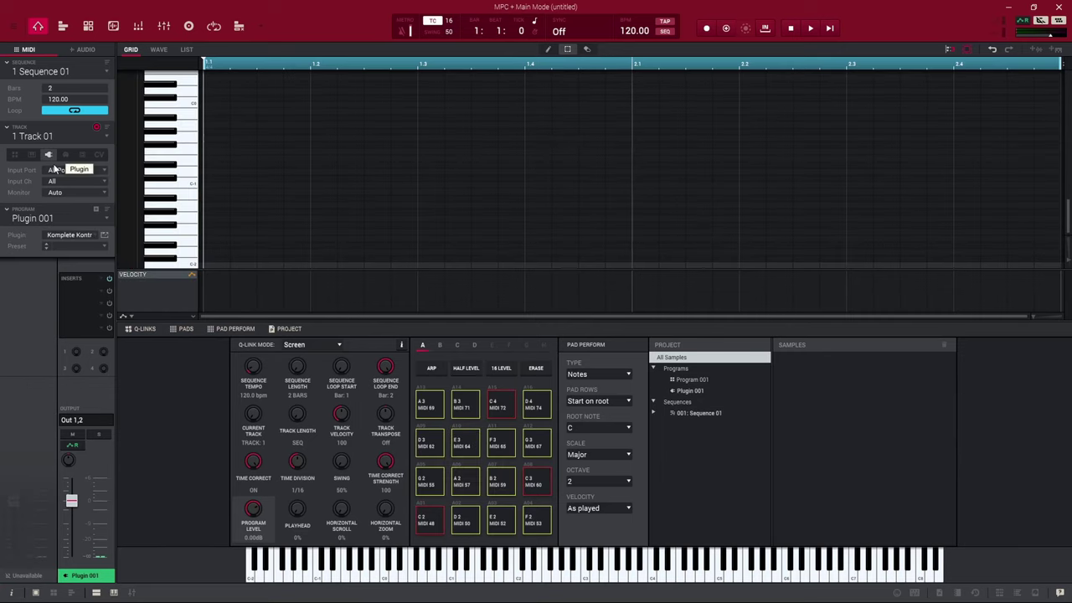
pyautogui.click(68, 233)
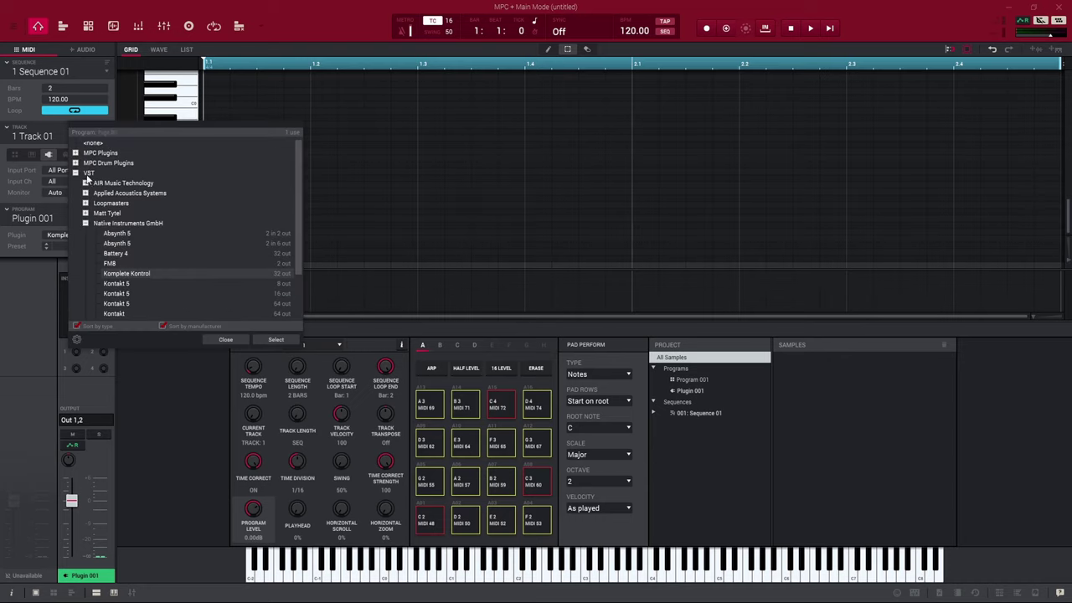
pyautogui.click(77, 154)
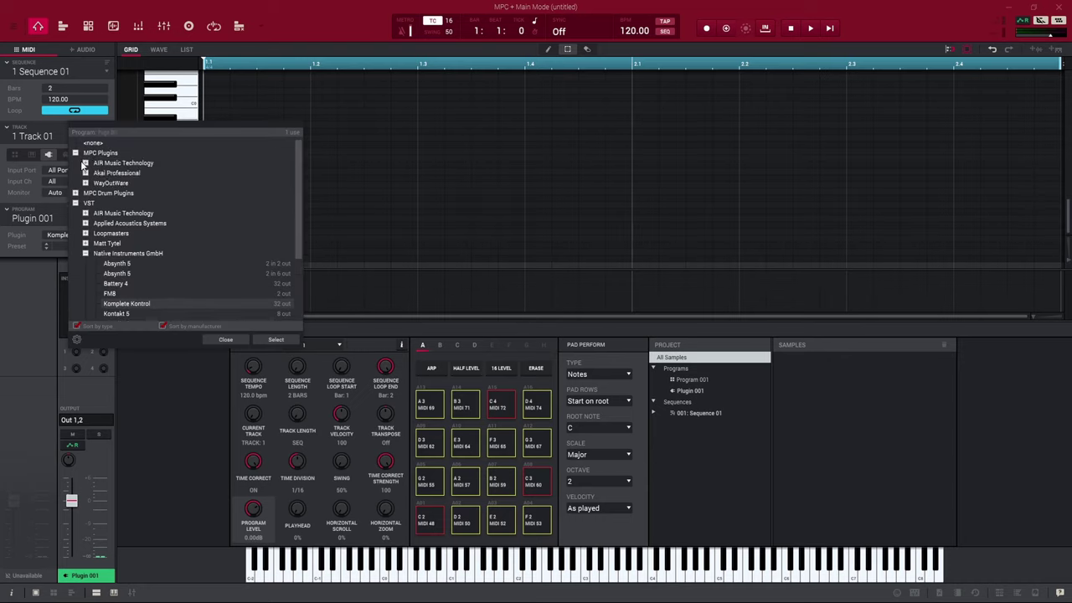
pyautogui.click(85, 164)
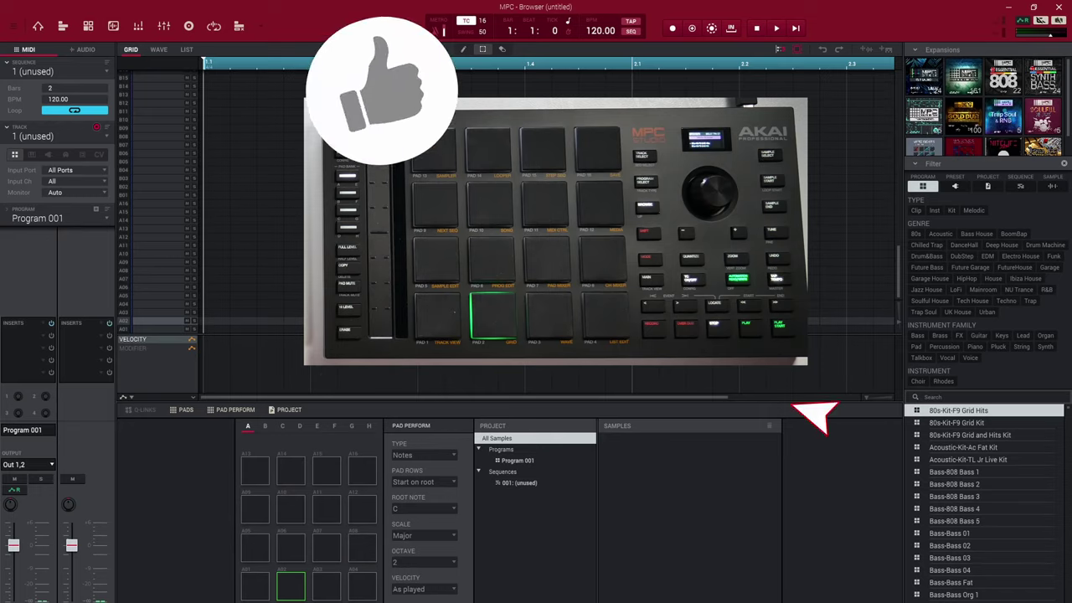
# - Review the installed expansions in the expansion manager and close it, and load the 80s-Kit-F9 Grid Kit program from the browser
pyautogui.click(14, 27)
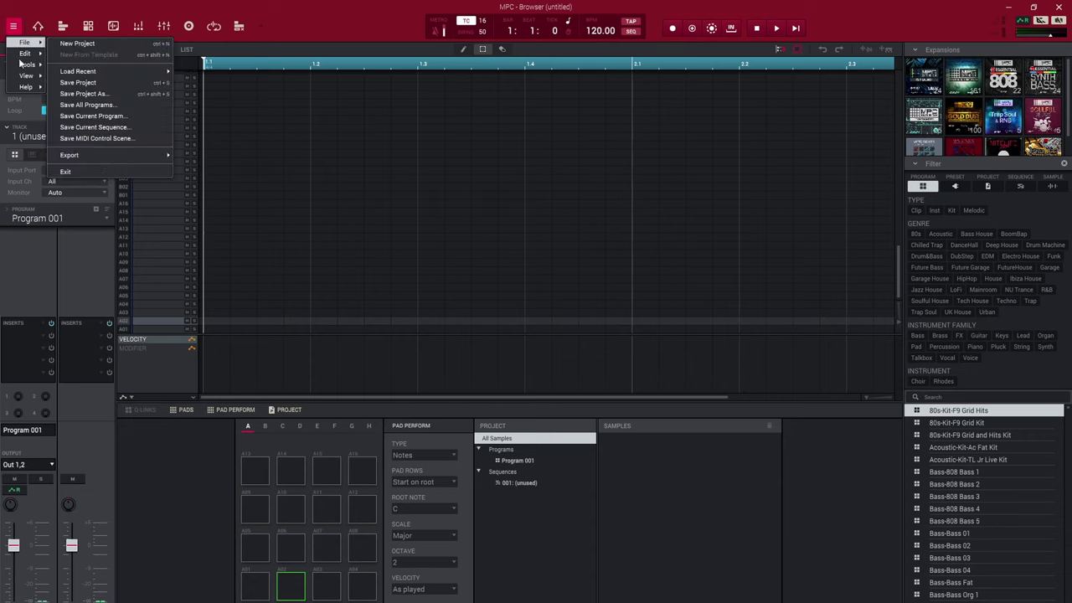
pyautogui.moveTo(23, 66)
pyautogui.click(107, 228)
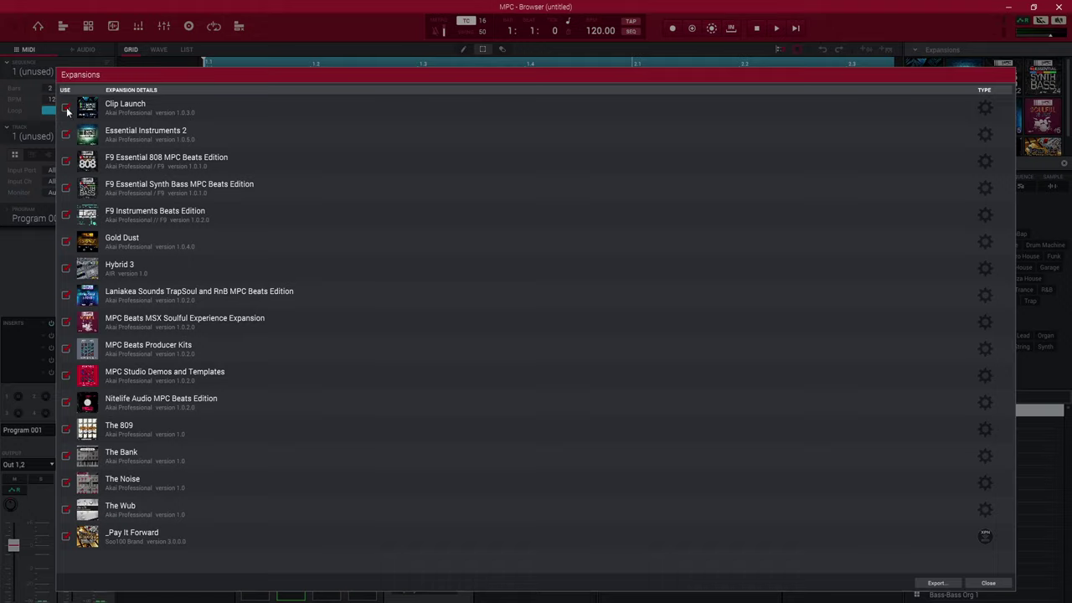
pyautogui.click(993, 583)
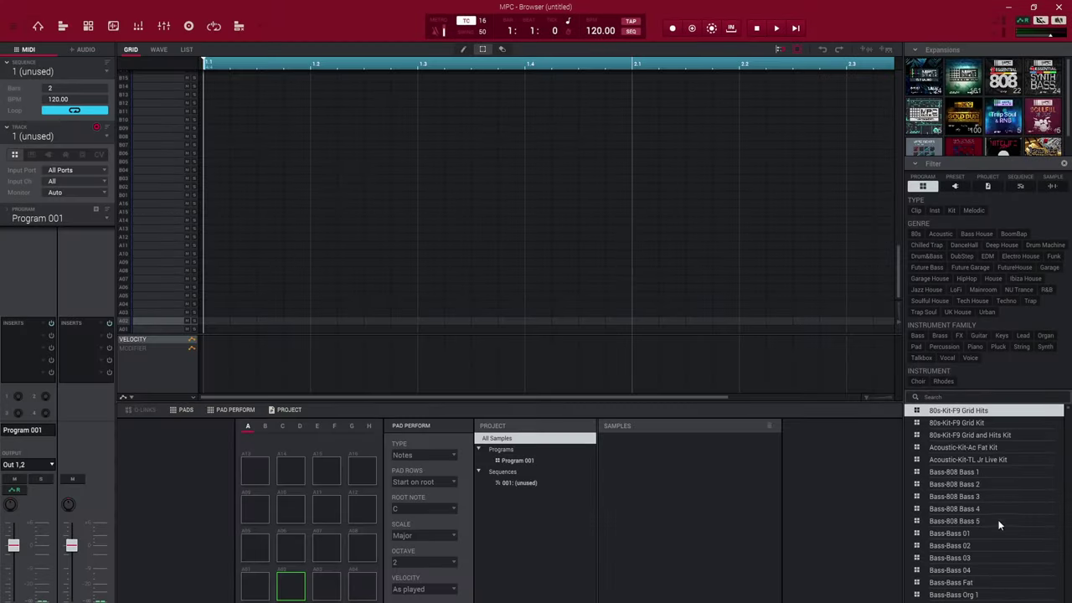
pyautogui.doubleClick(957, 423)
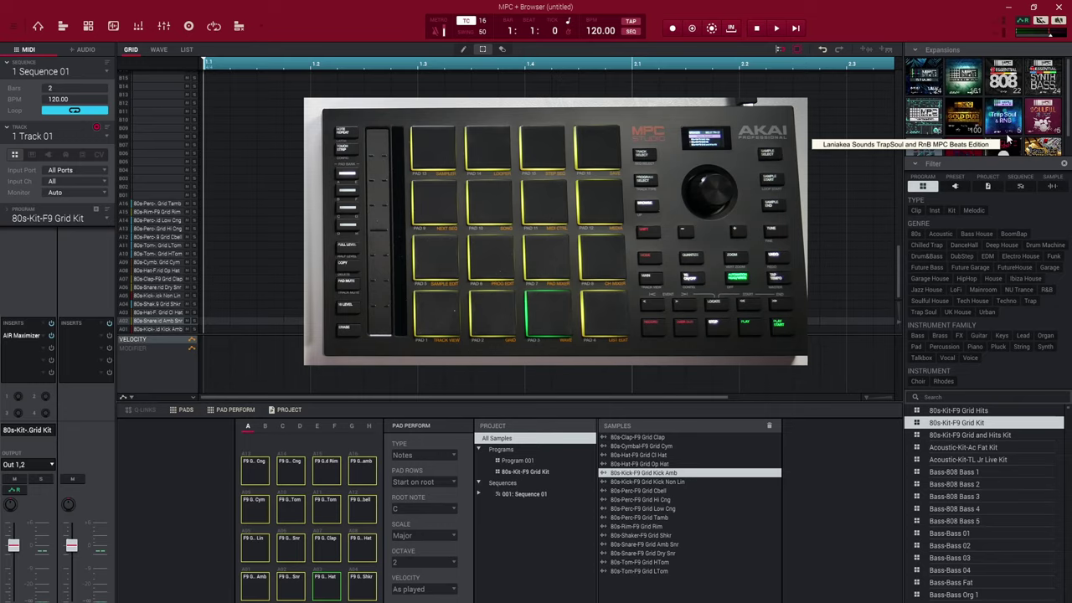